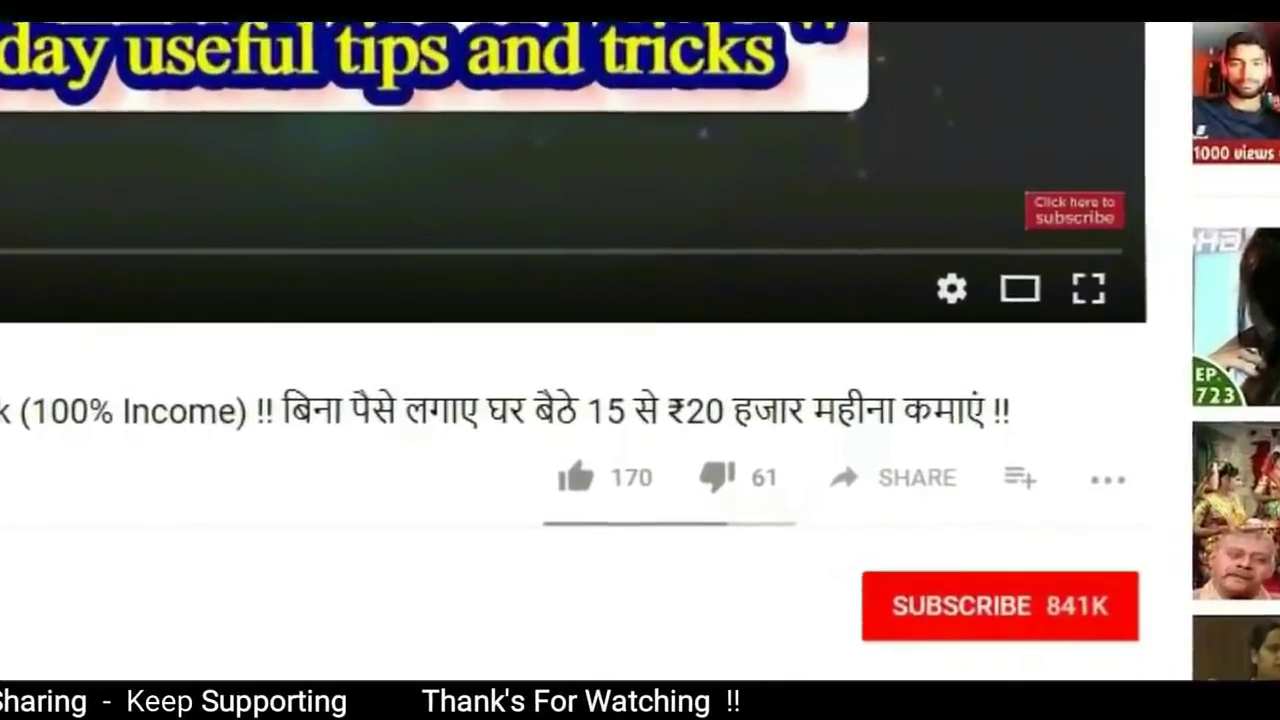
pyautogui.click(1005, 600)
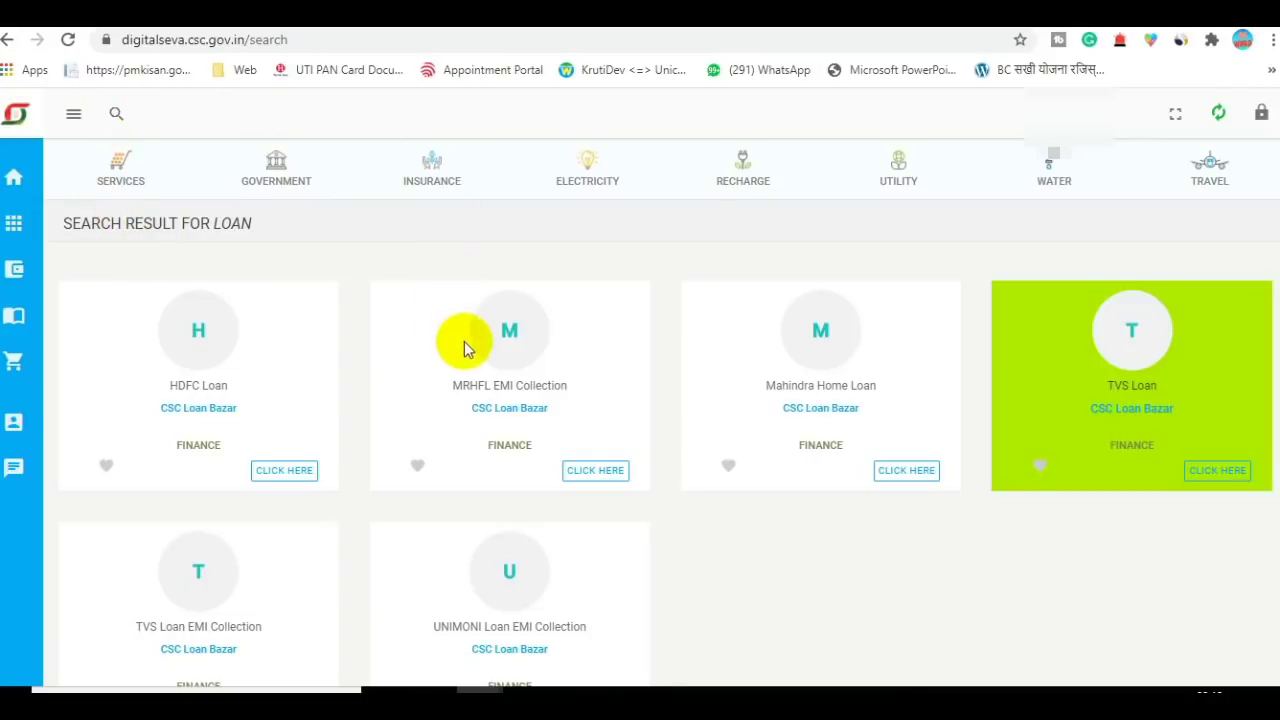
# Search the Digital Seva portal's services for "oan".
pyautogui.click(116, 114)
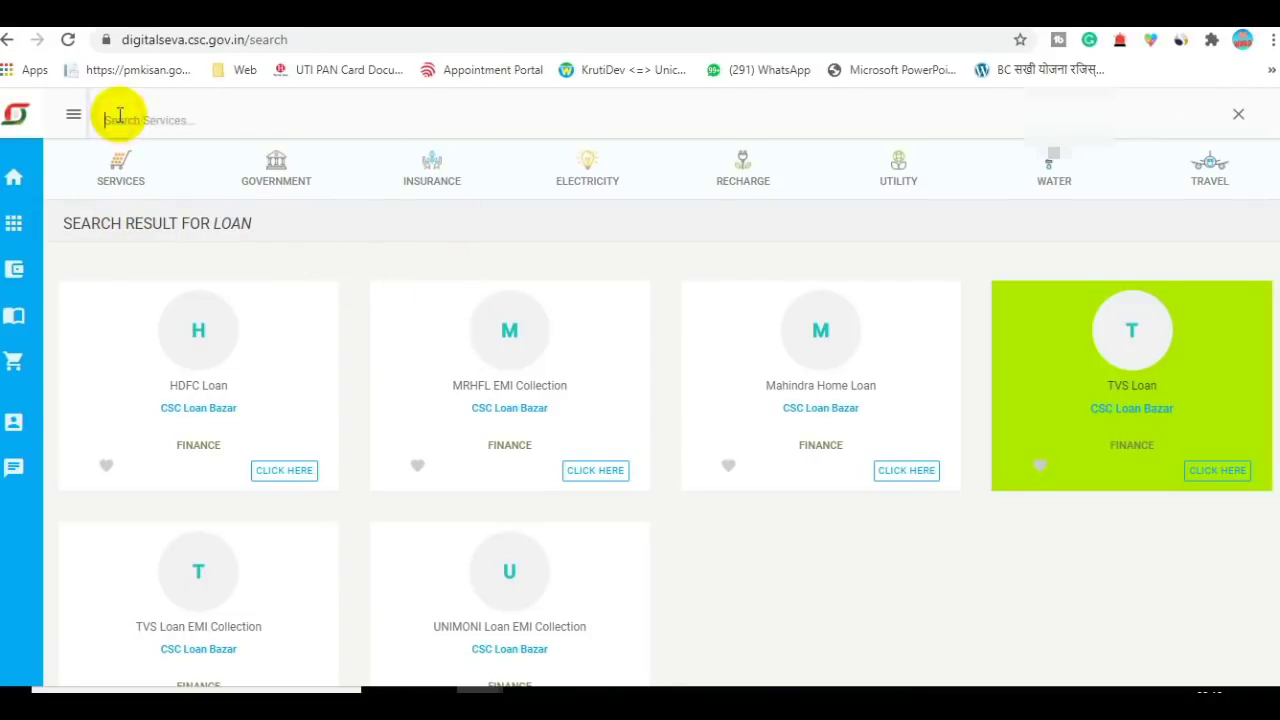
pyautogui.click(145, 119)
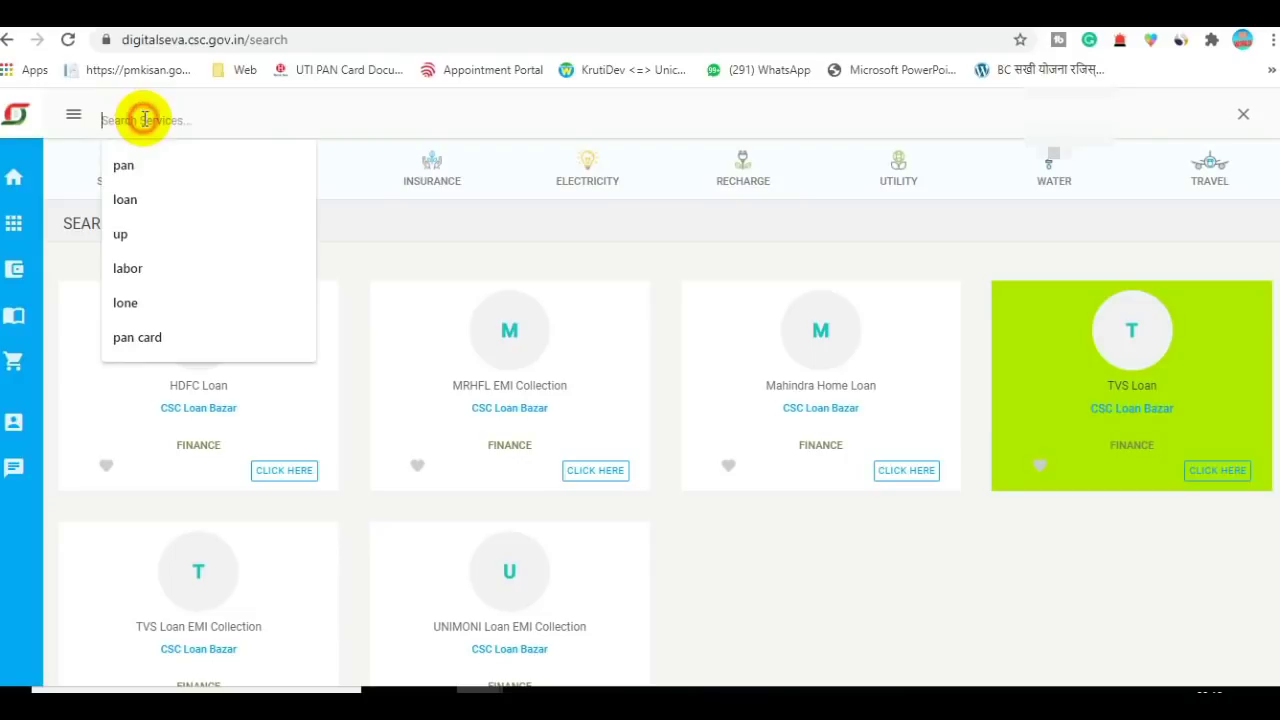
pyautogui.write('oan')
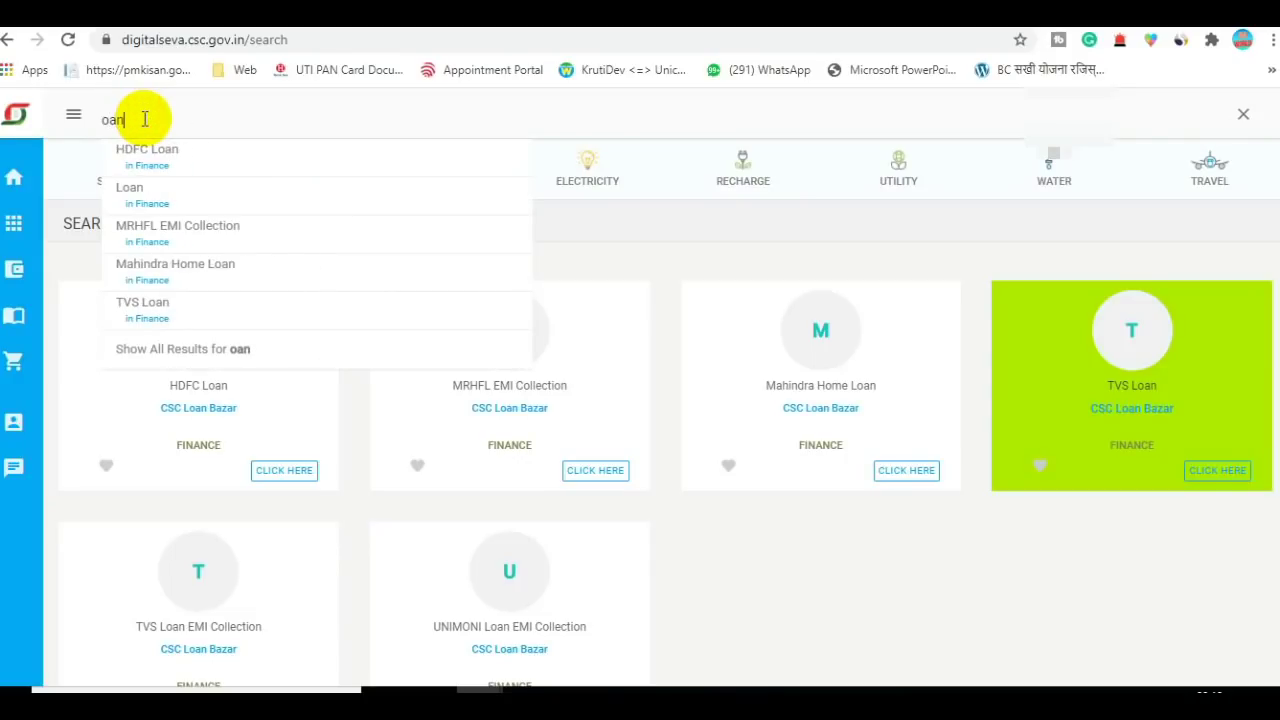
pyautogui.press('Return')
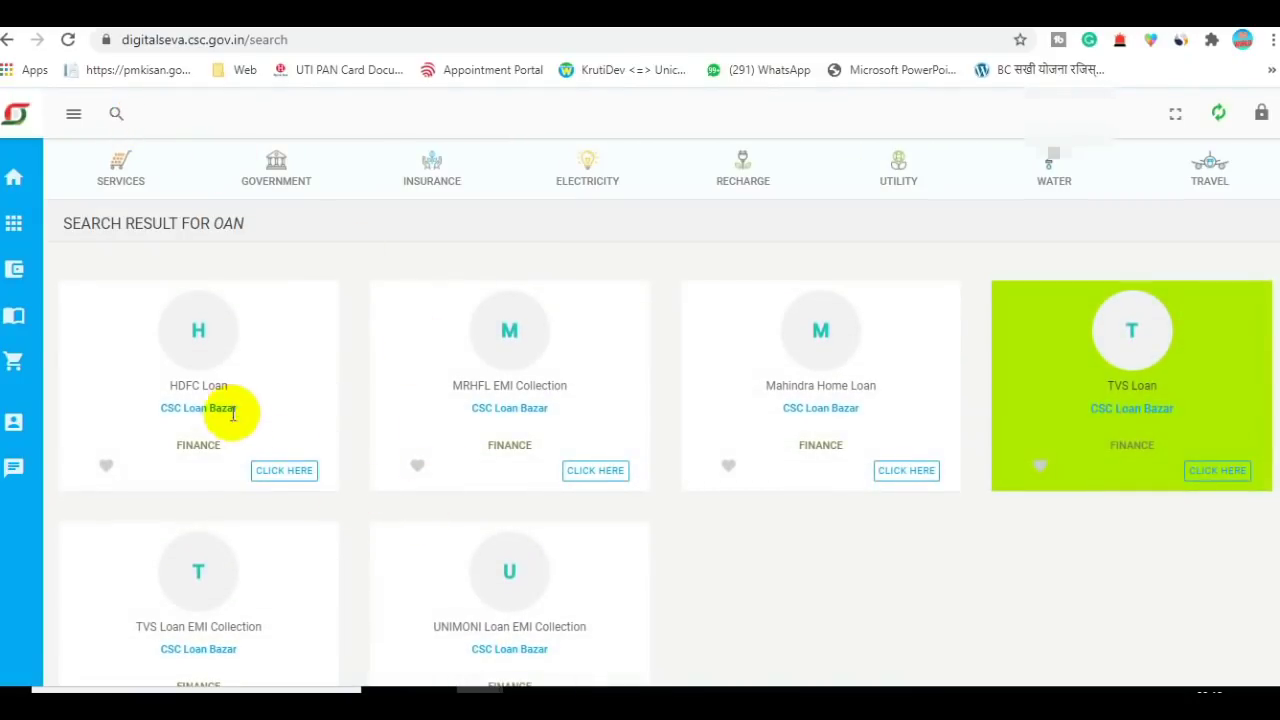
# Open the HDFC Loan service from CSC Loan Bazar and go to its loan products page.
pyautogui.scroll(-1, 224, 350)
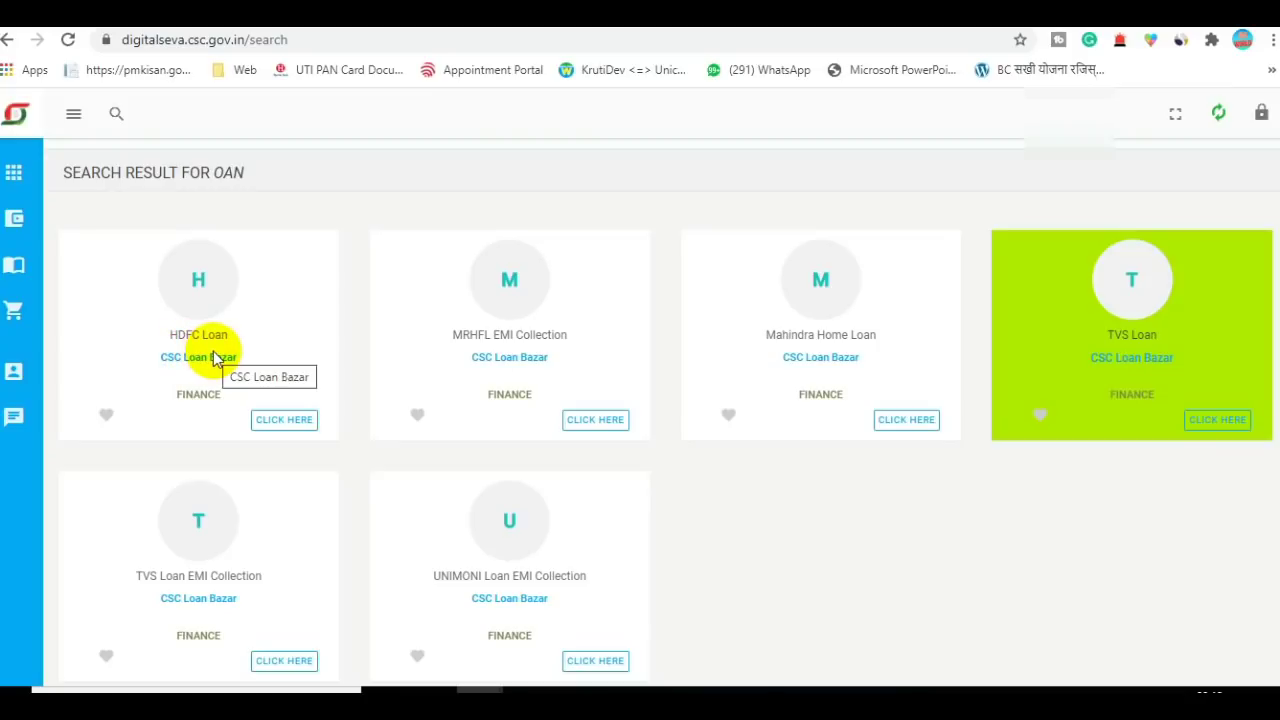
pyautogui.click(273, 423)
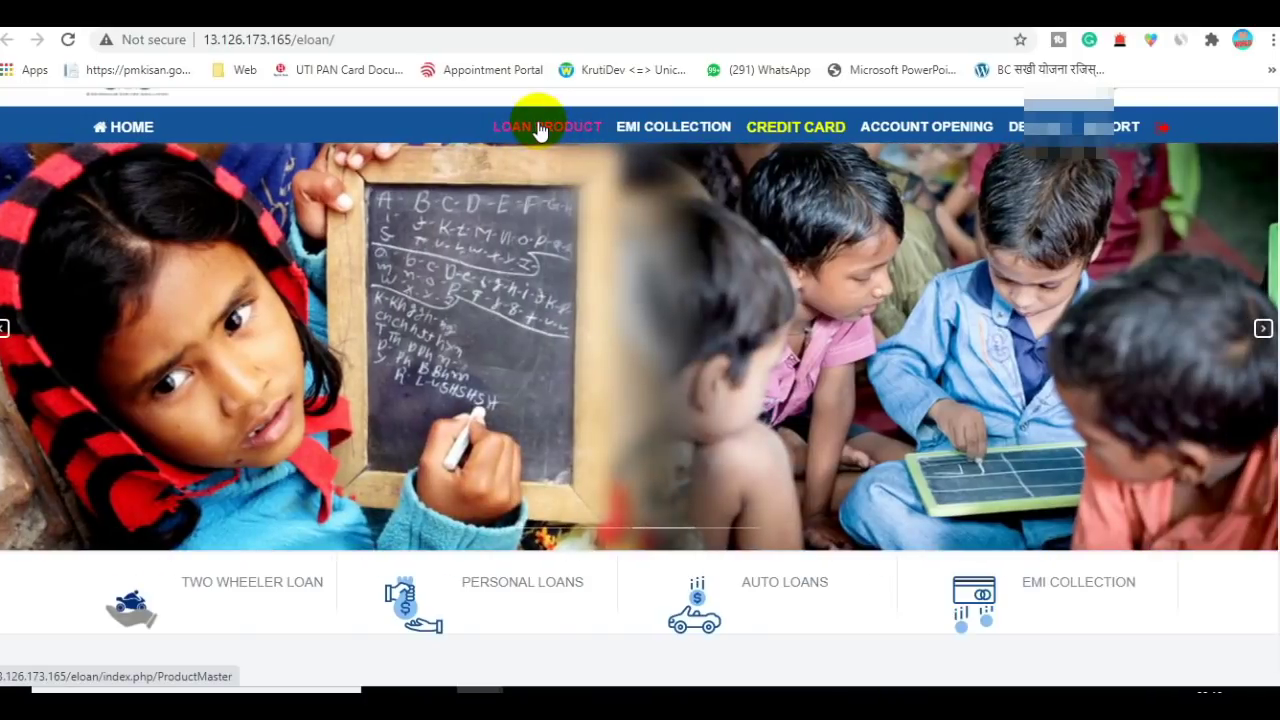
pyautogui.click(538, 130)
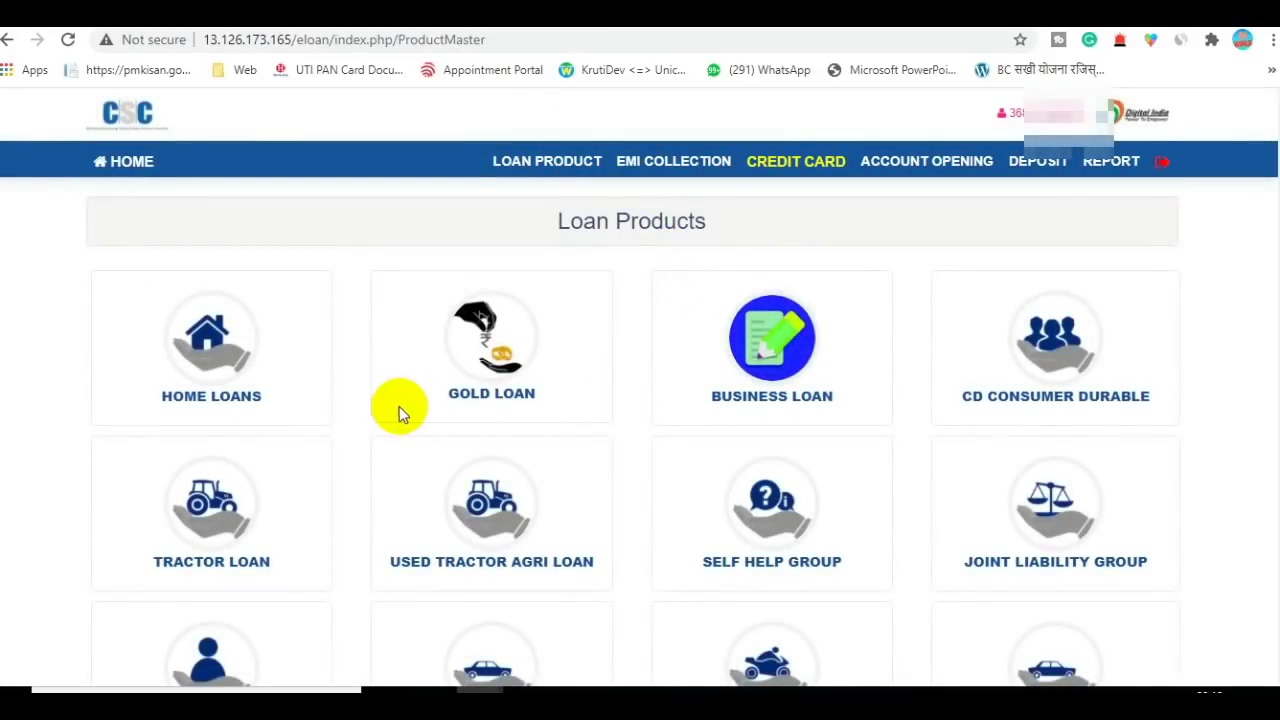
# Look through the available loan products and open Auto Loan.
pyautogui.scroll(-2, 398, 406)
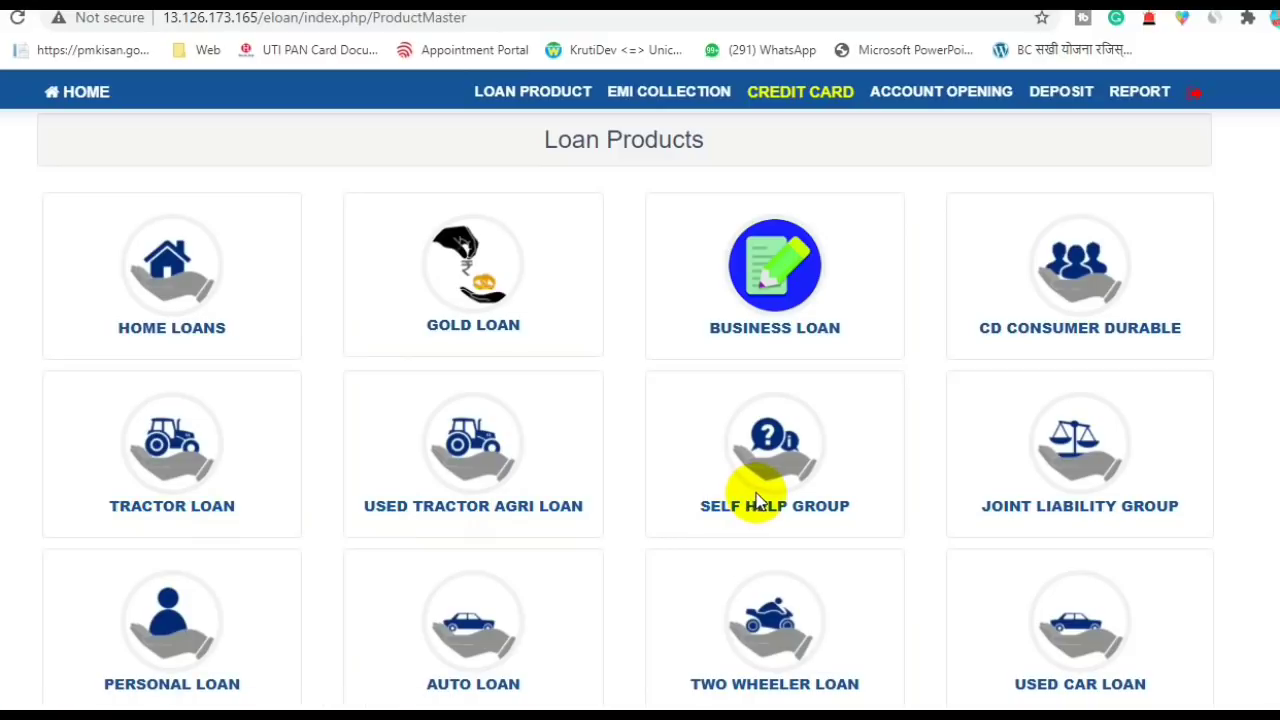
pyautogui.scroll(-2, 754, 504)
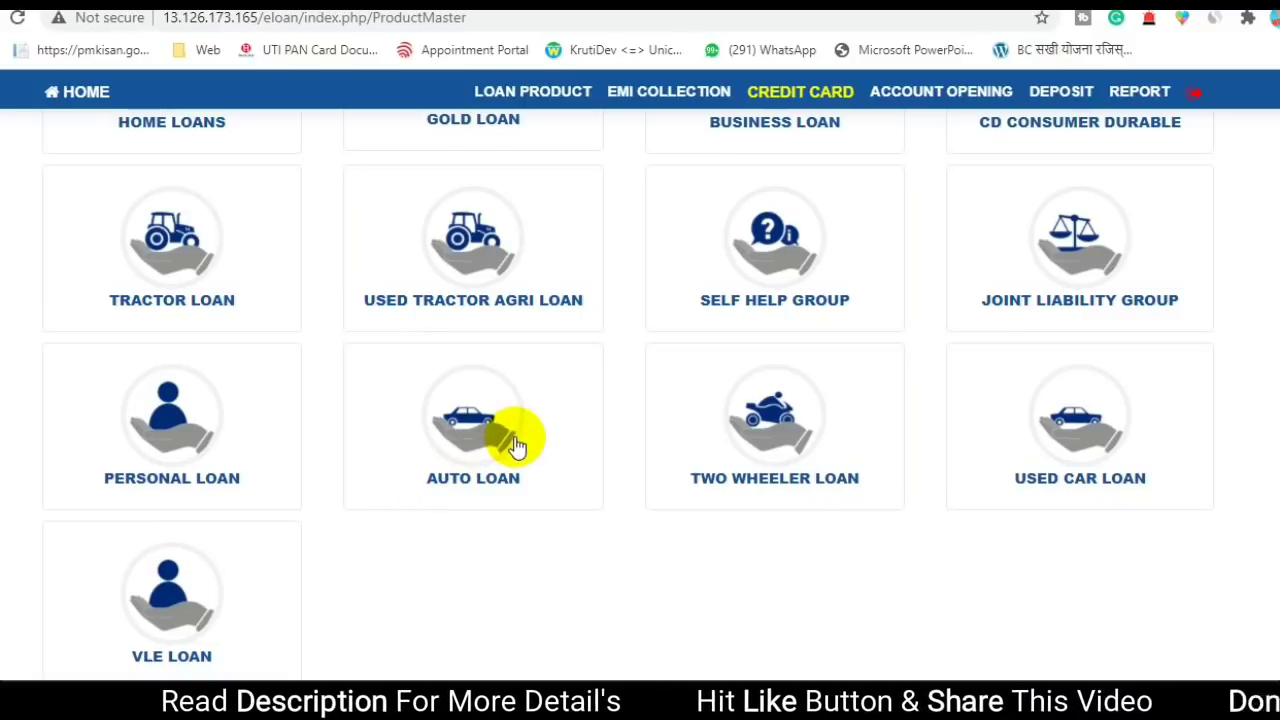
pyautogui.scroll(2, 560, 355)
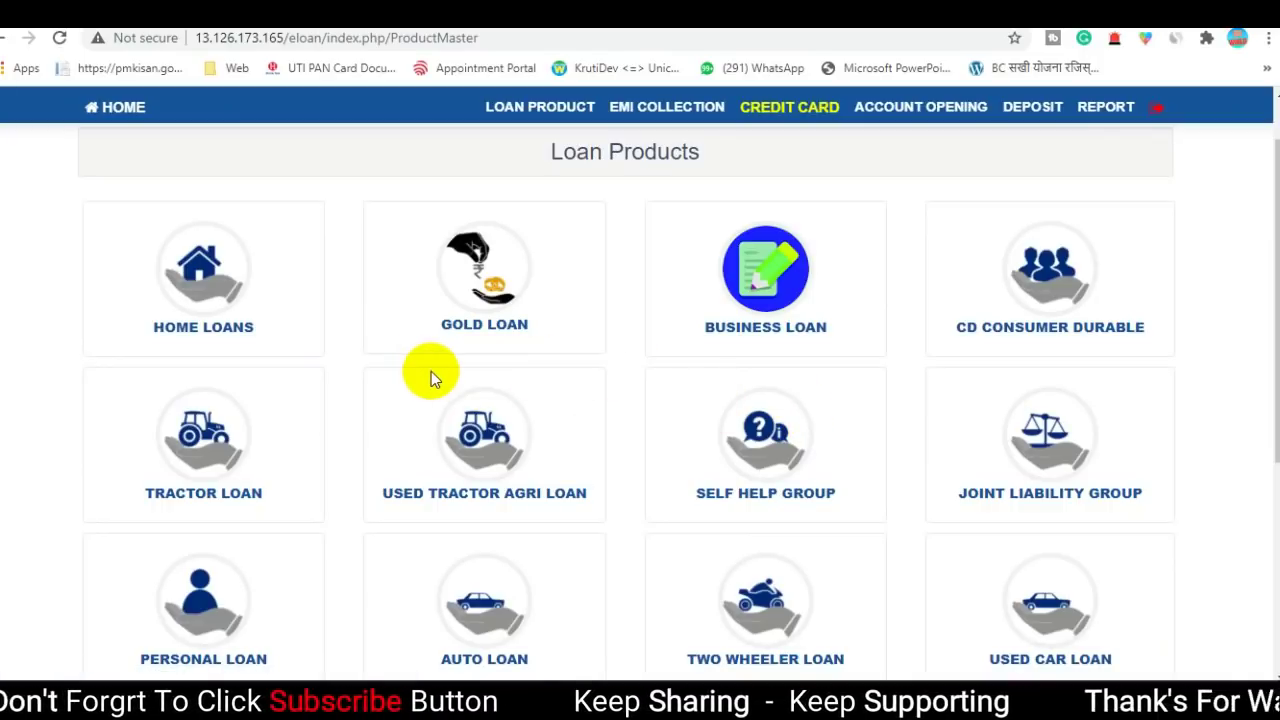
pyautogui.scroll(-1, 431, 371)
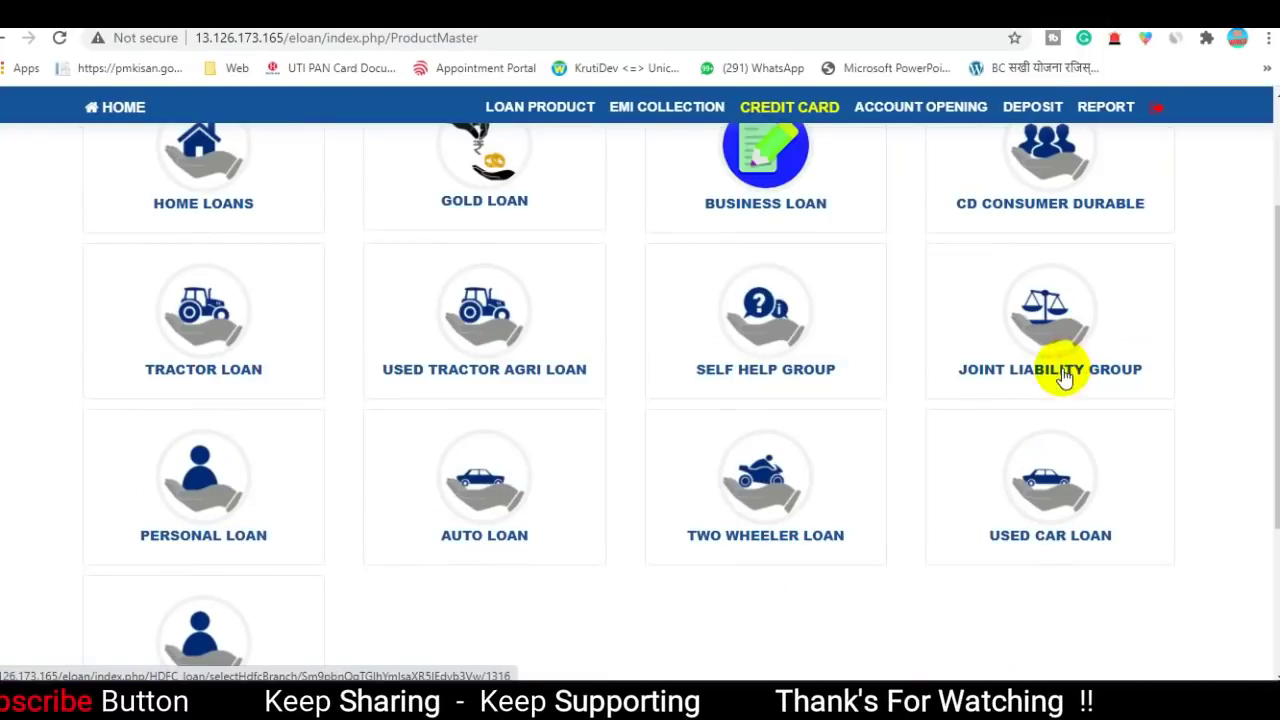
pyautogui.click(488, 500)
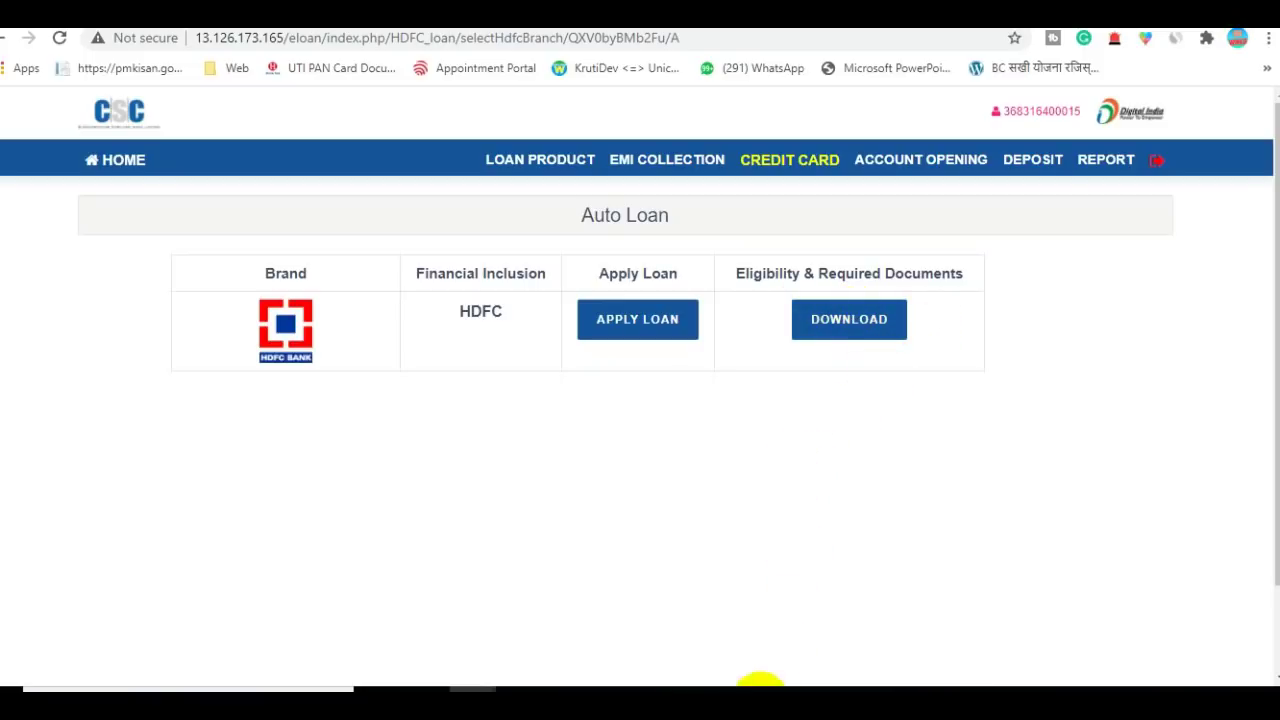
# Switch to the LOD_Auto_Loan document in Word and read the age, identity, income, address and signature proofs accepted for salaried applicants.
pyautogui.moveTo(850, 690)
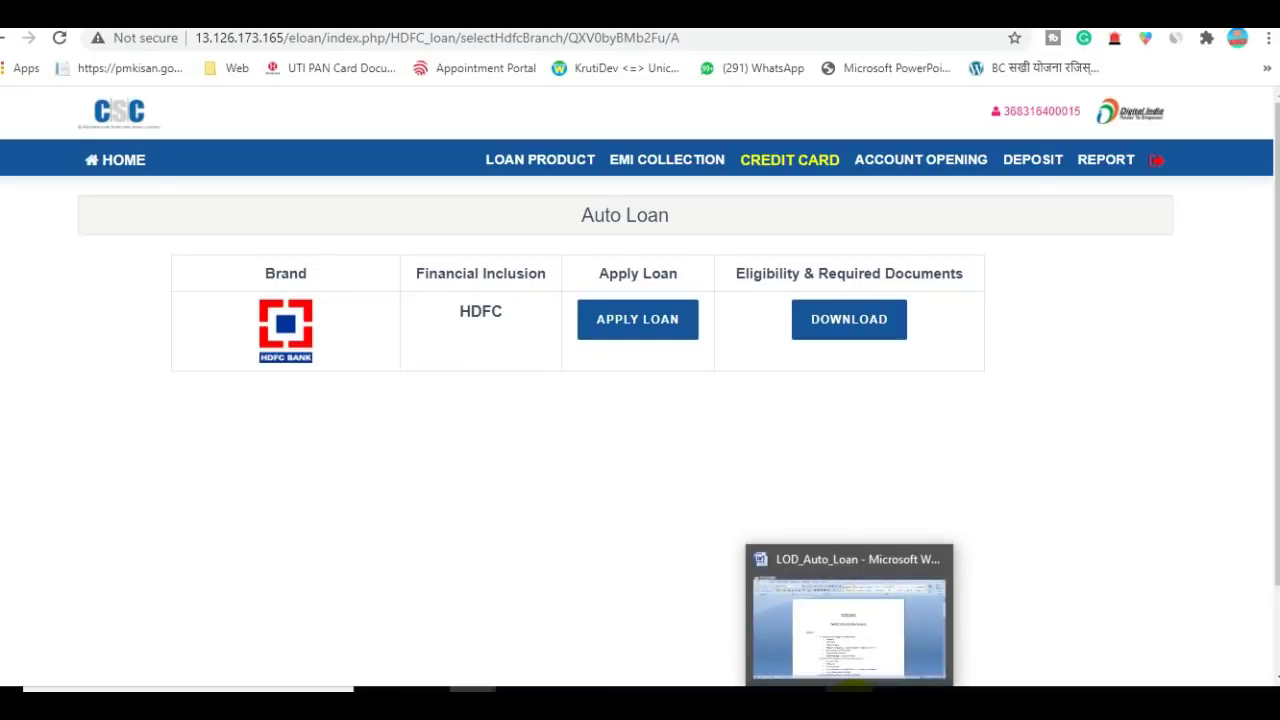
pyautogui.click(880, 615)
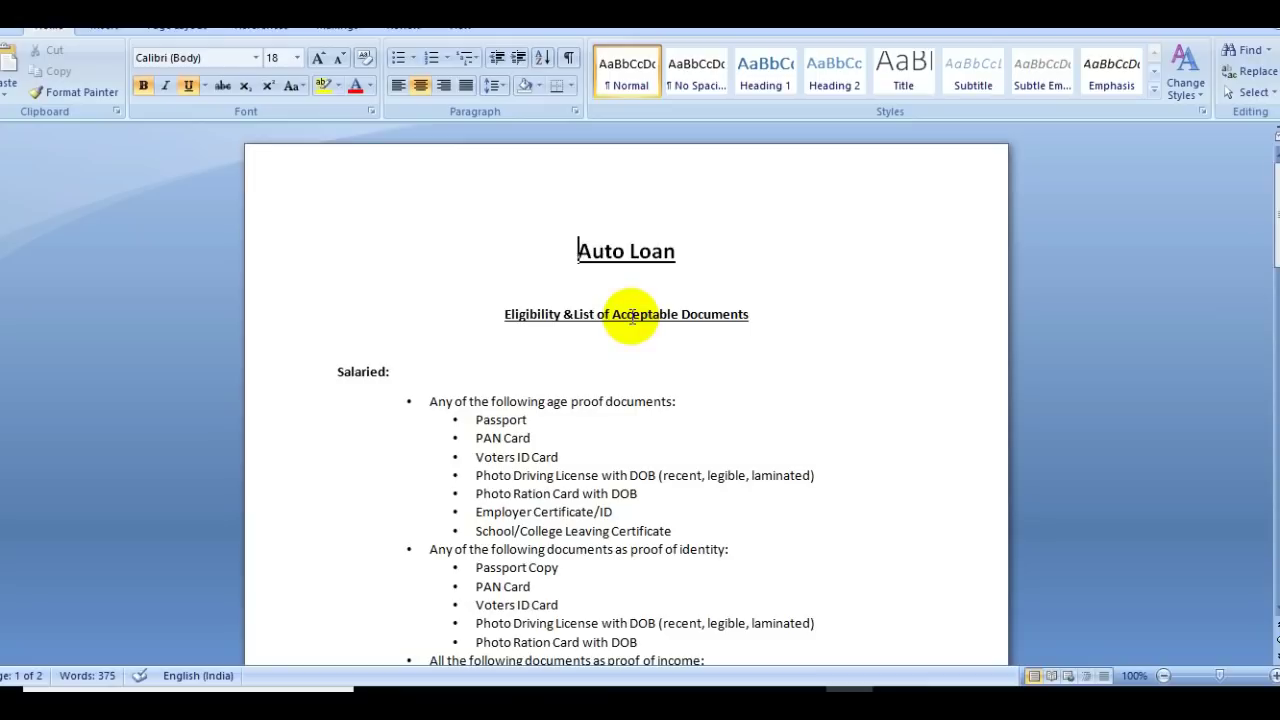
pyautogui.scroll(-2, 632, 316)
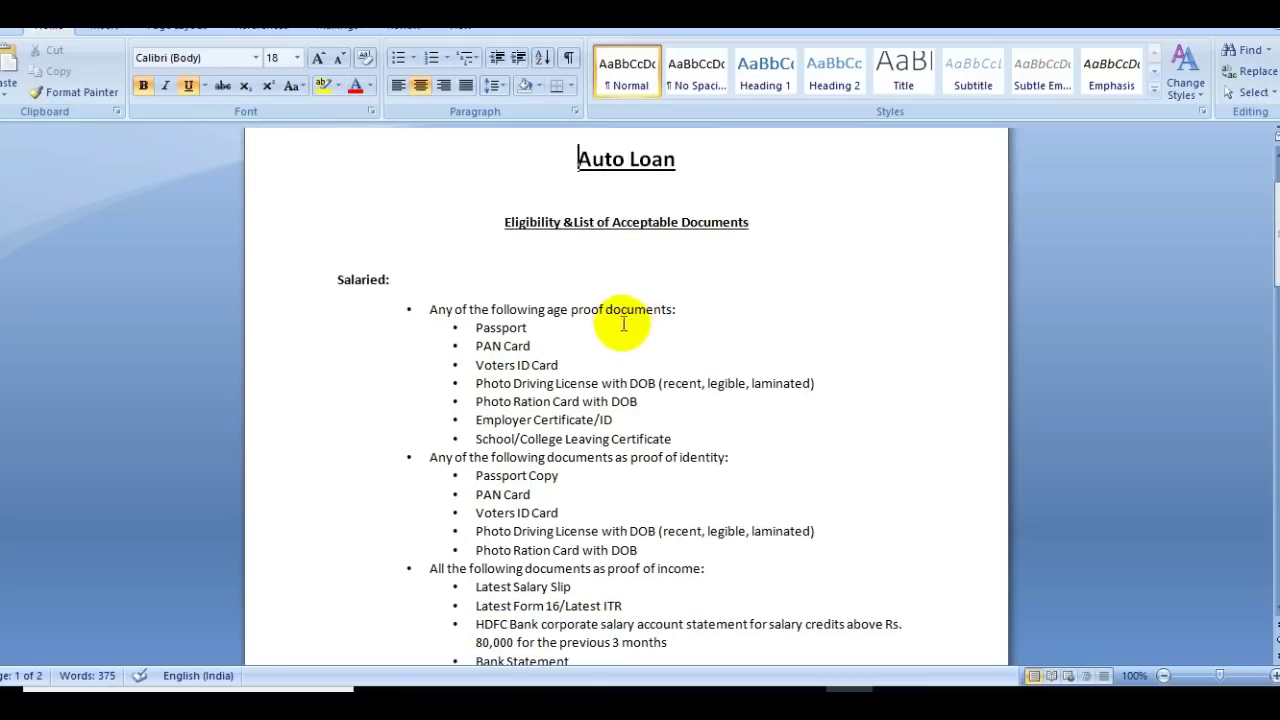
pyautogui.scroll(-1, 620, 325)
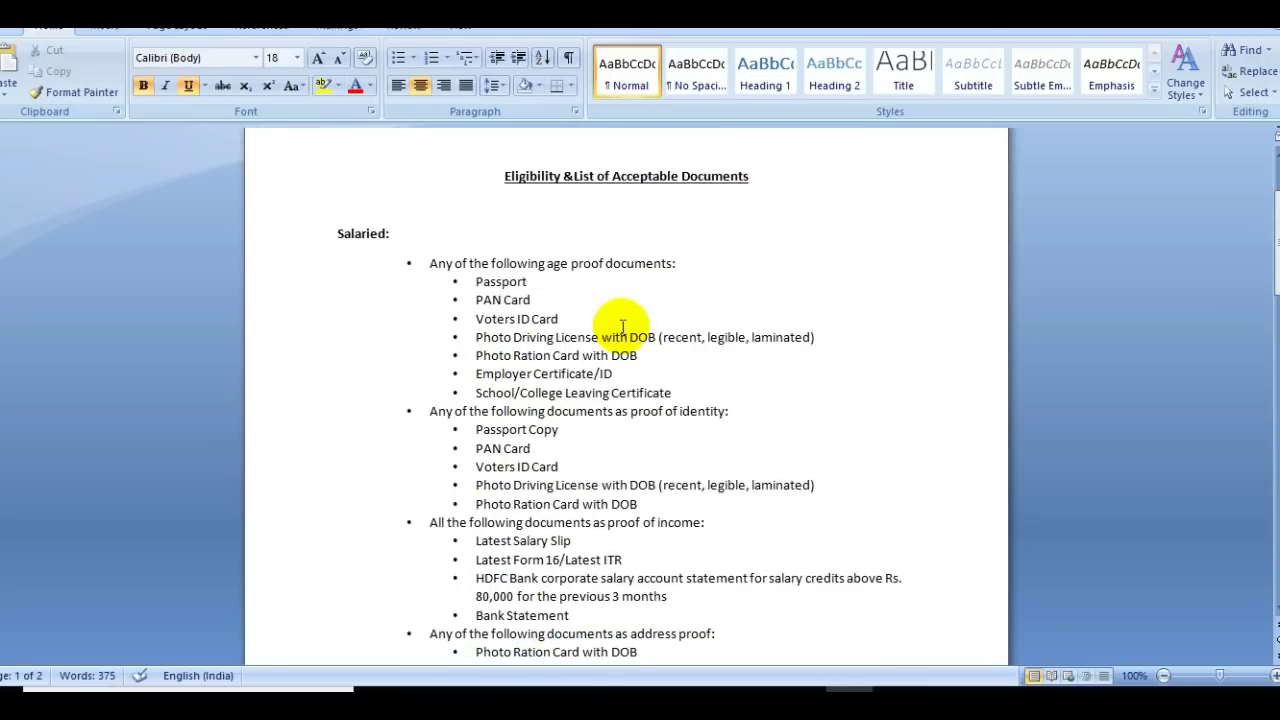
pyautogui.scroll(1, 622, 325)
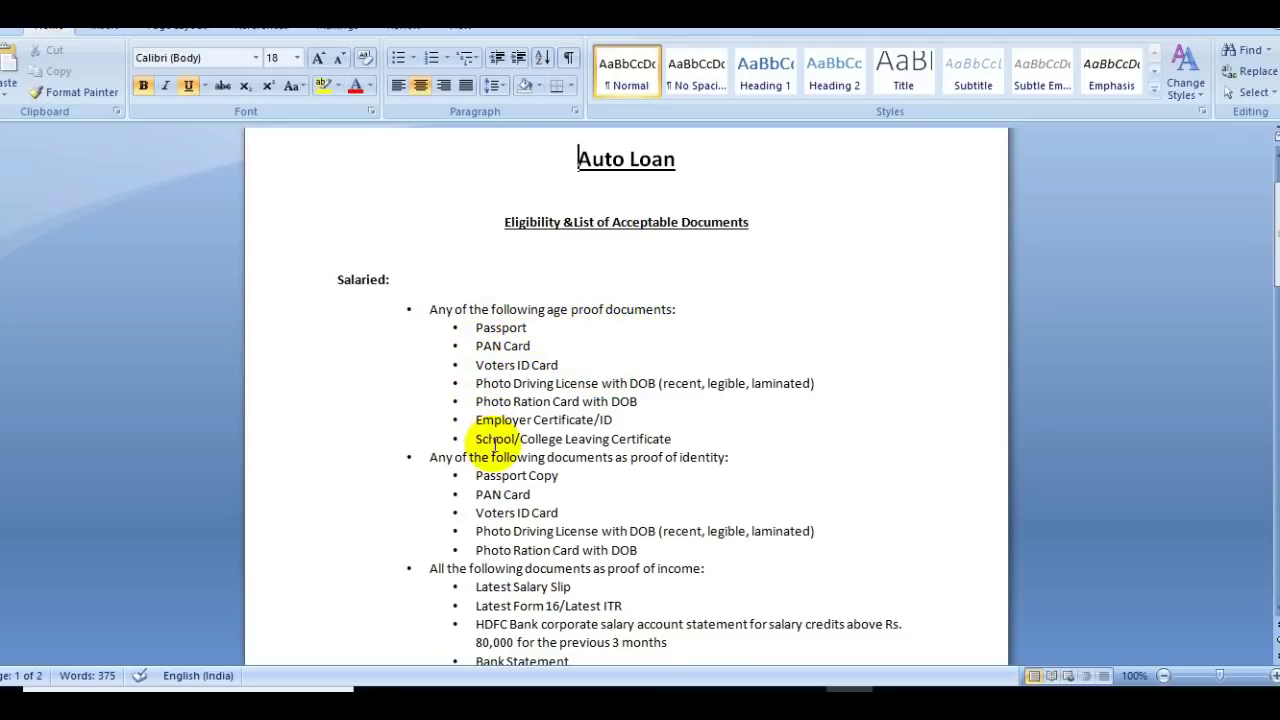
pyautogui.scroll(-2, 494, 443)
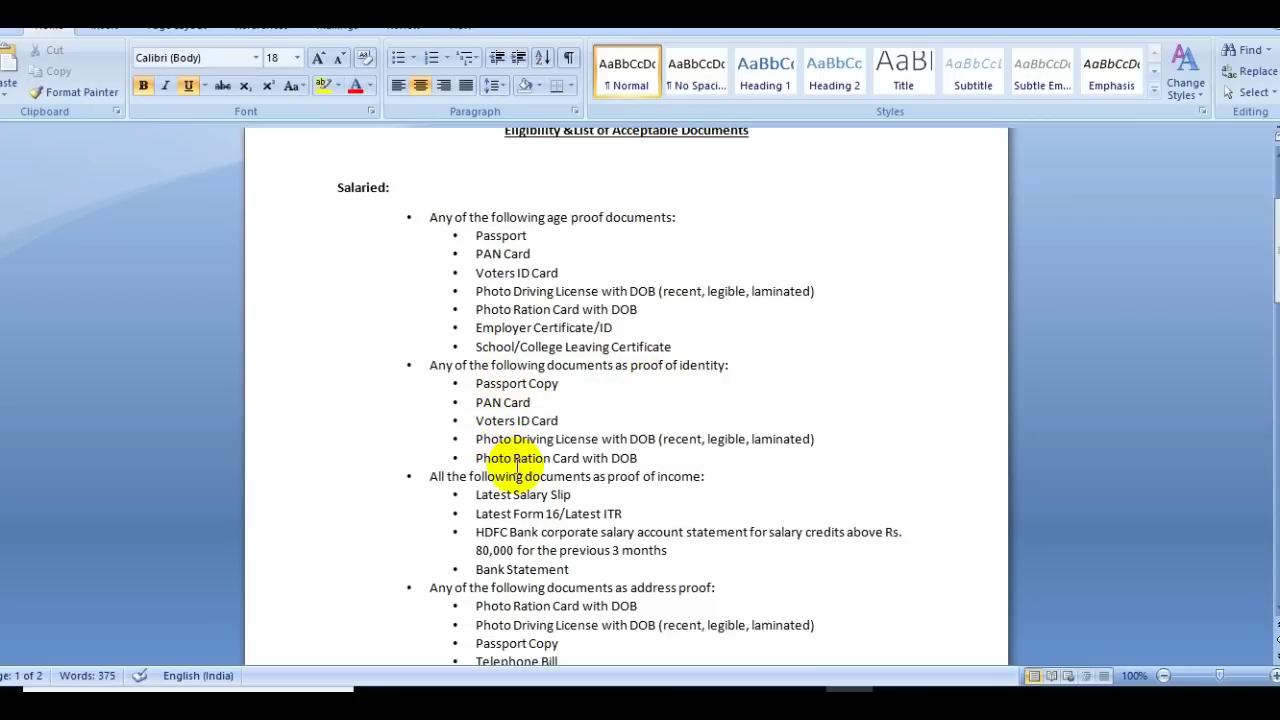
pyautogui.scroll(-1, 525, 446)
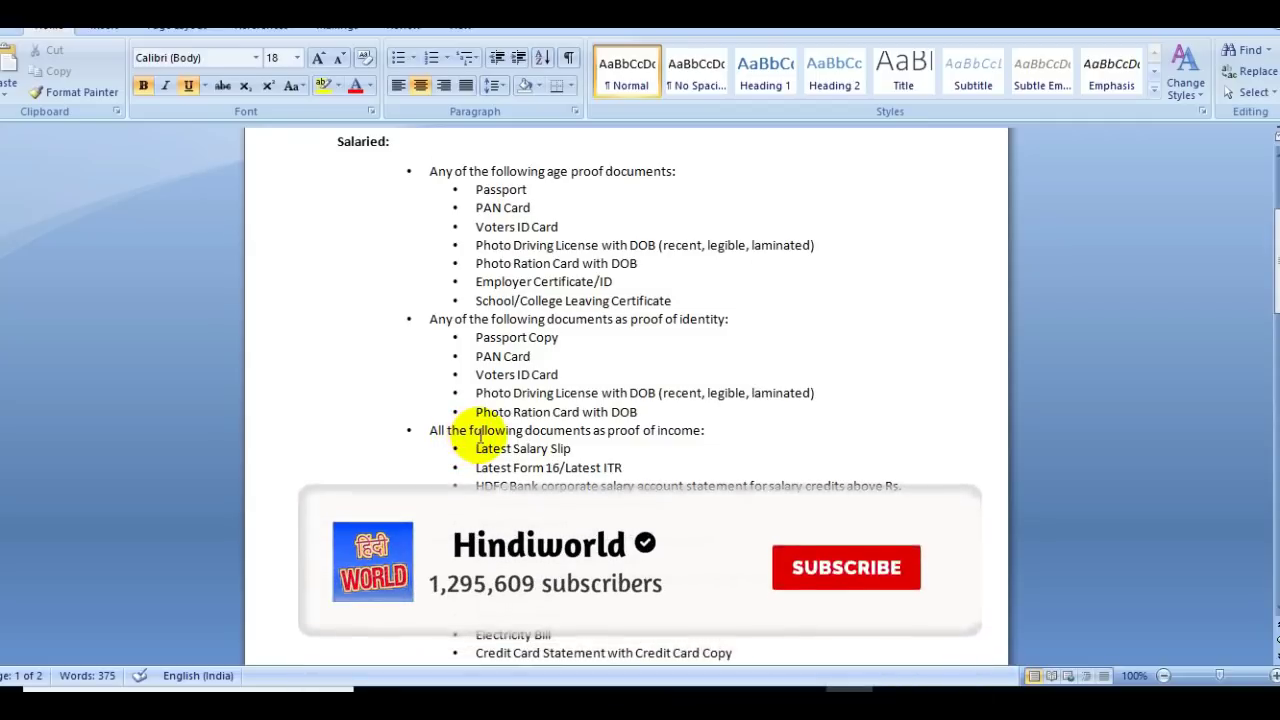
pyautogui.scroll(-2, 480, 445)
pyautogui.scroll(-1, 480, 445)
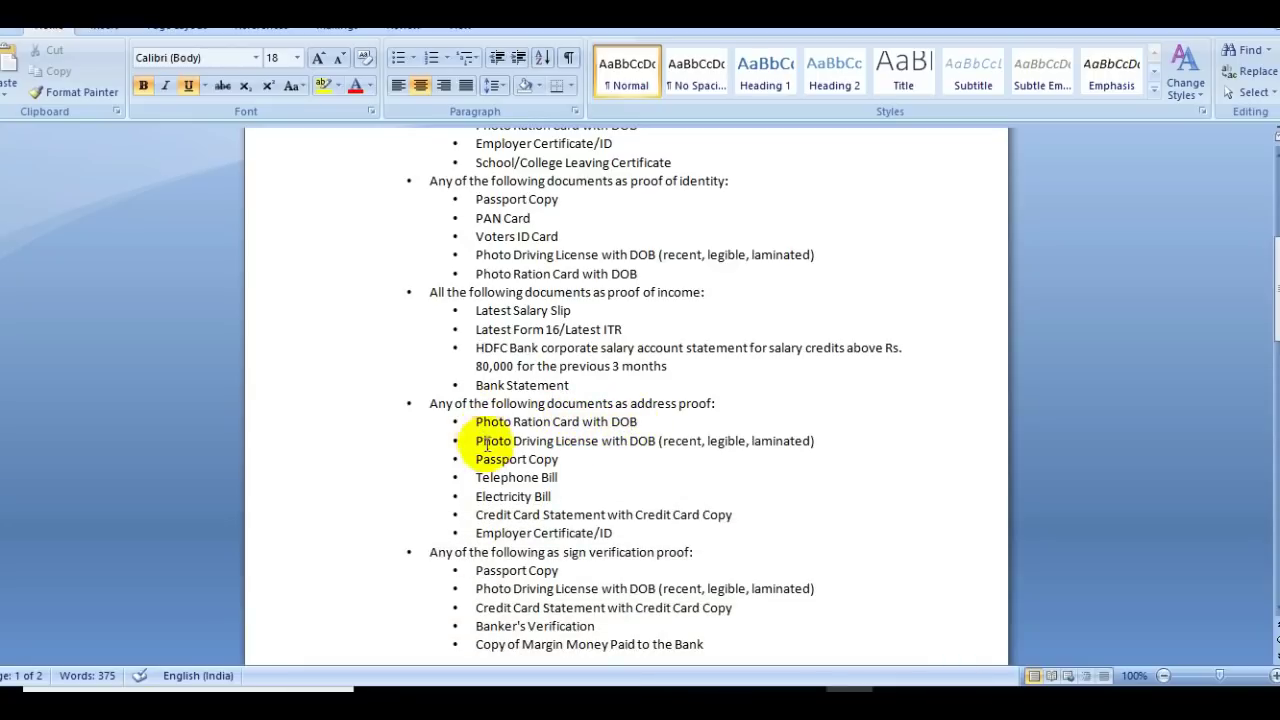
pyautogui.scroll(-1, 500, 487)
pyautogui.scroll(-1, 500, 487)
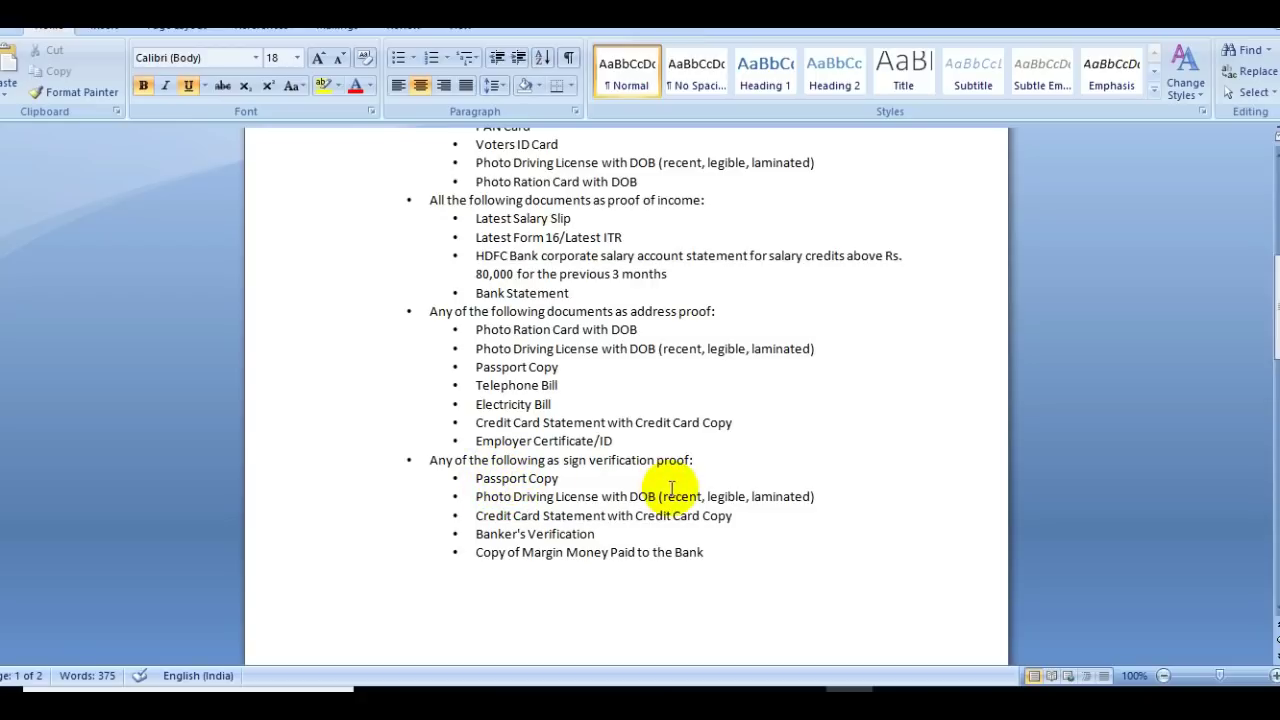
pyautogui.scroll(4, 609, 437)
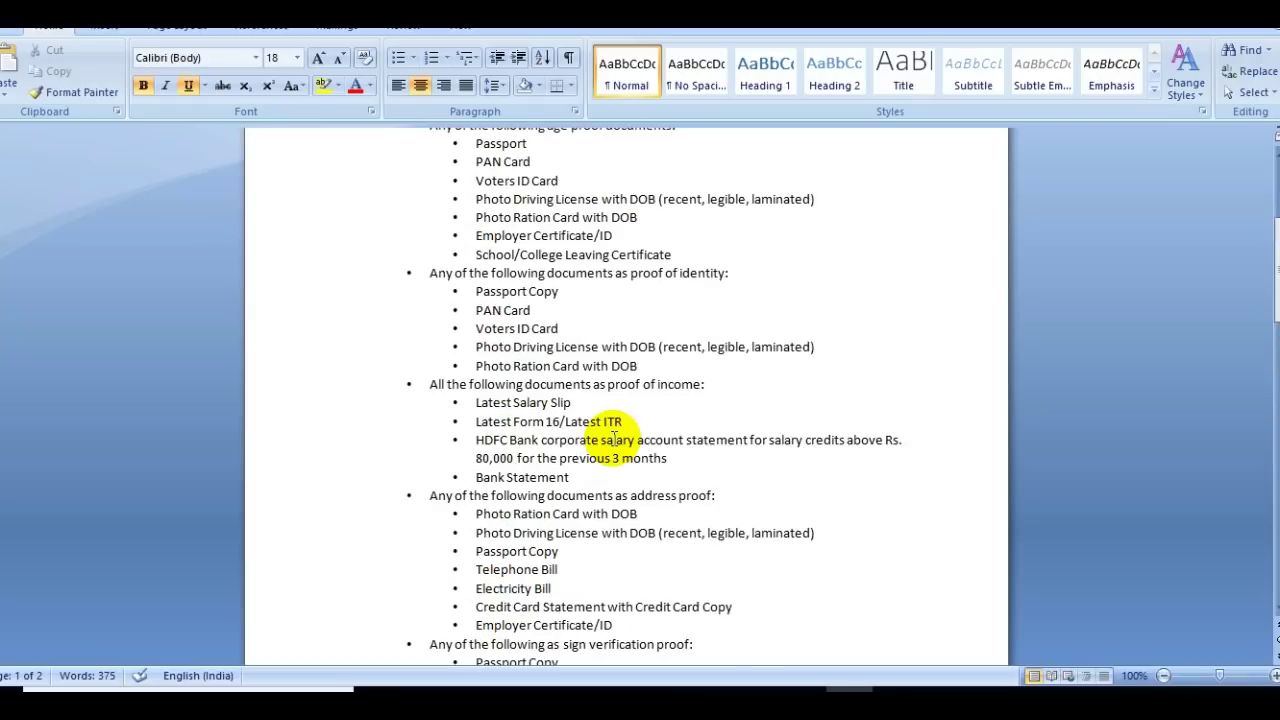
pyautogui.scroll(3, 614, 438)
pyautogui.scroll(3, 614, 438)
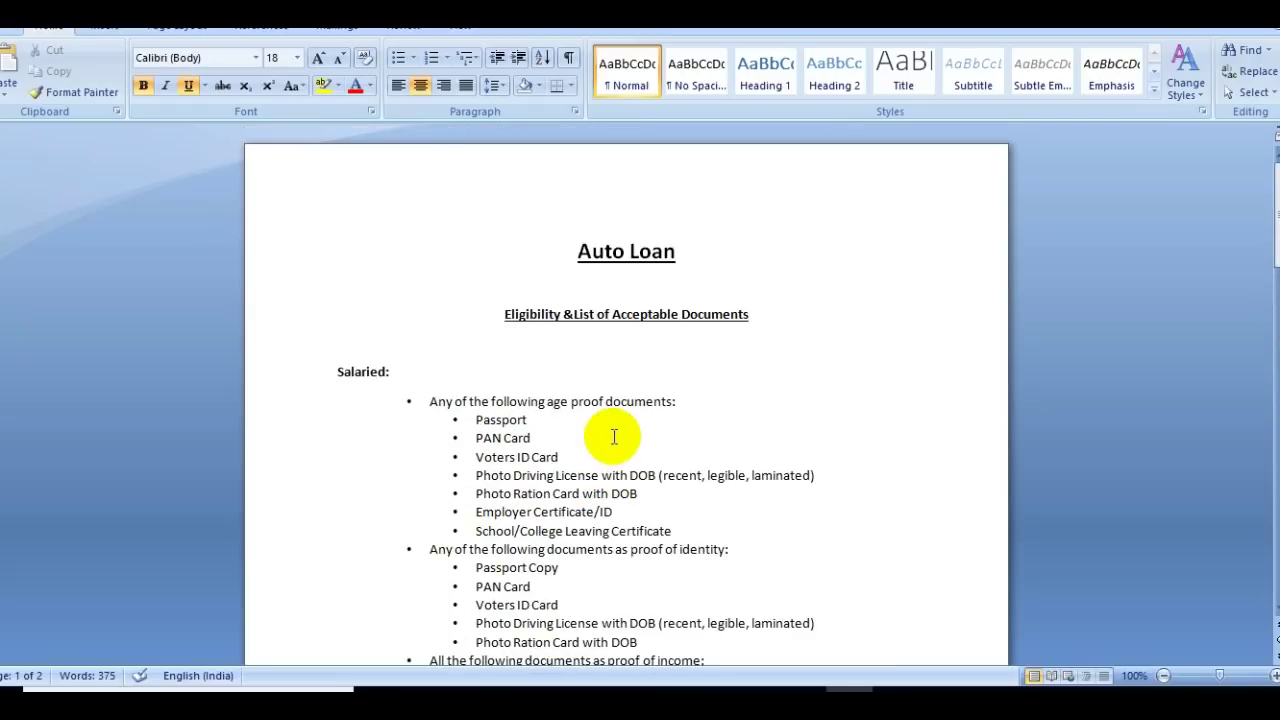
pyautogui.scroll(-3, 614, 433)
pyautogui.scroll(-5, 614, 433)
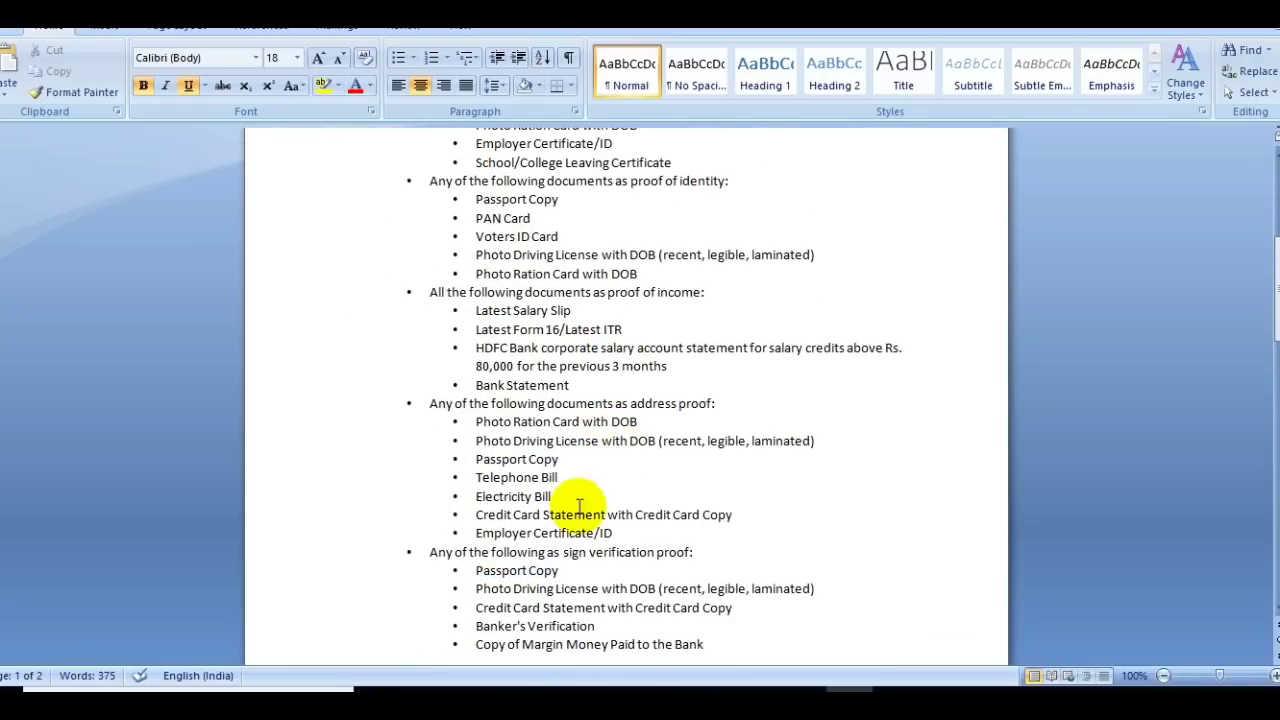
# Switch back to the E-Loan page in Chrome and start the HDFC auto loan application.
pyautogui.moveTo(470, 690)
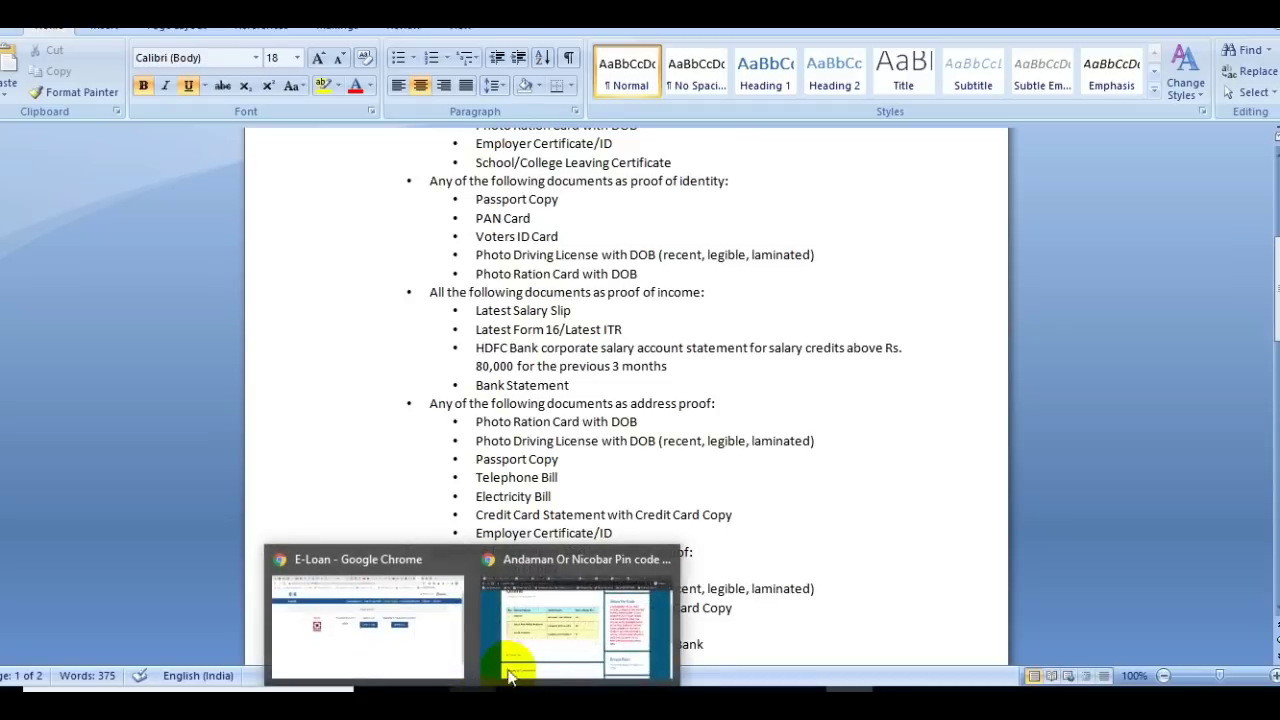
pyautogui.click(437, 620)
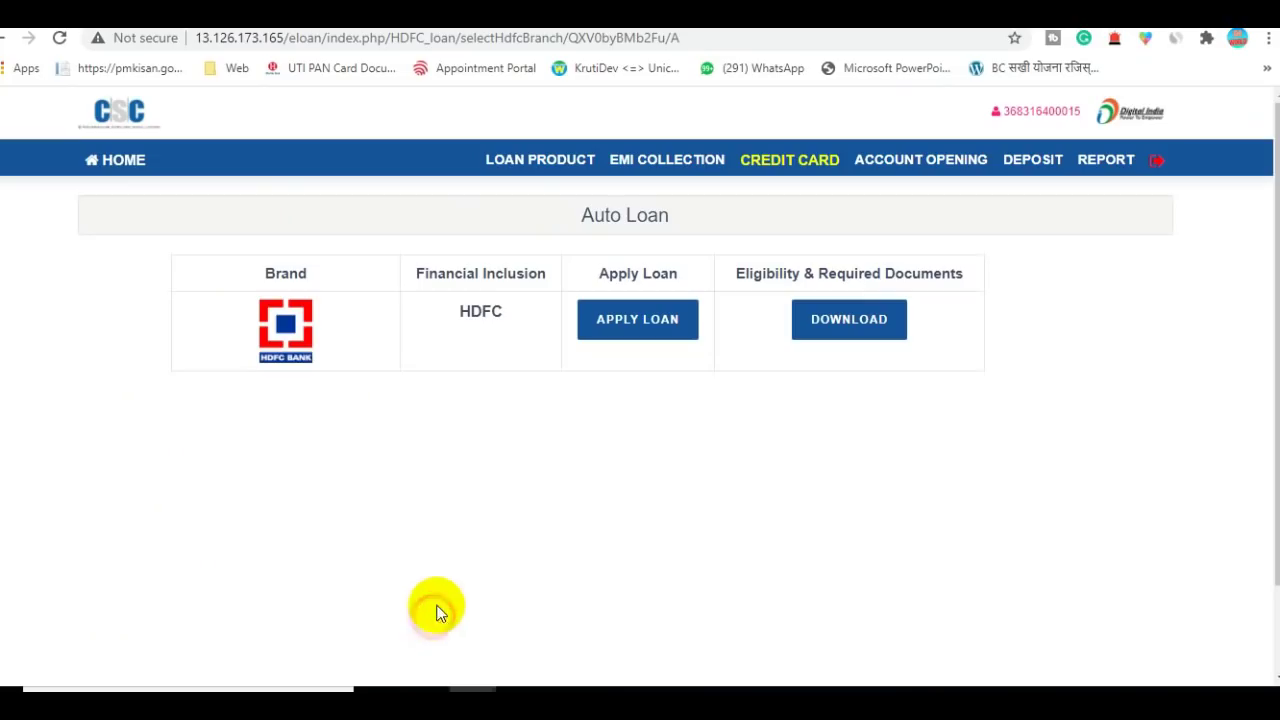
pyautogui.click(659, 329)
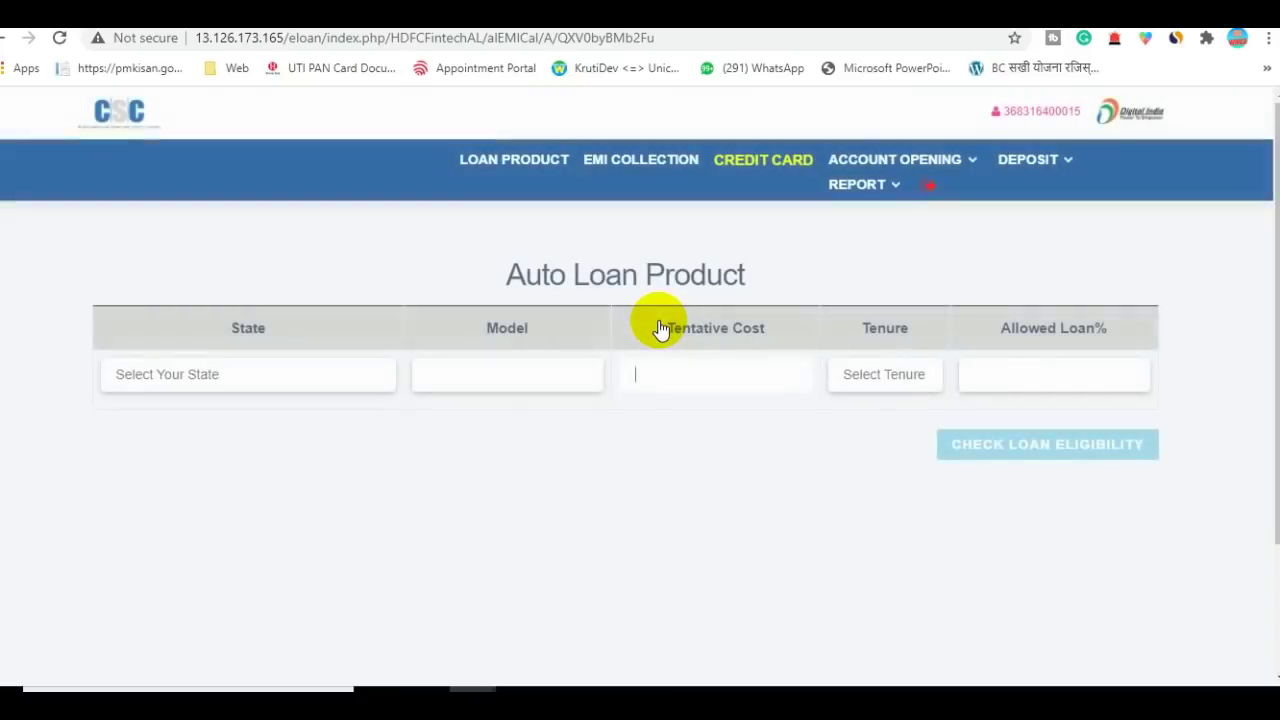
# Set the state to UTTAR PRADESH in the Auto Loan Product form.
pyautogui.click(636, 372)
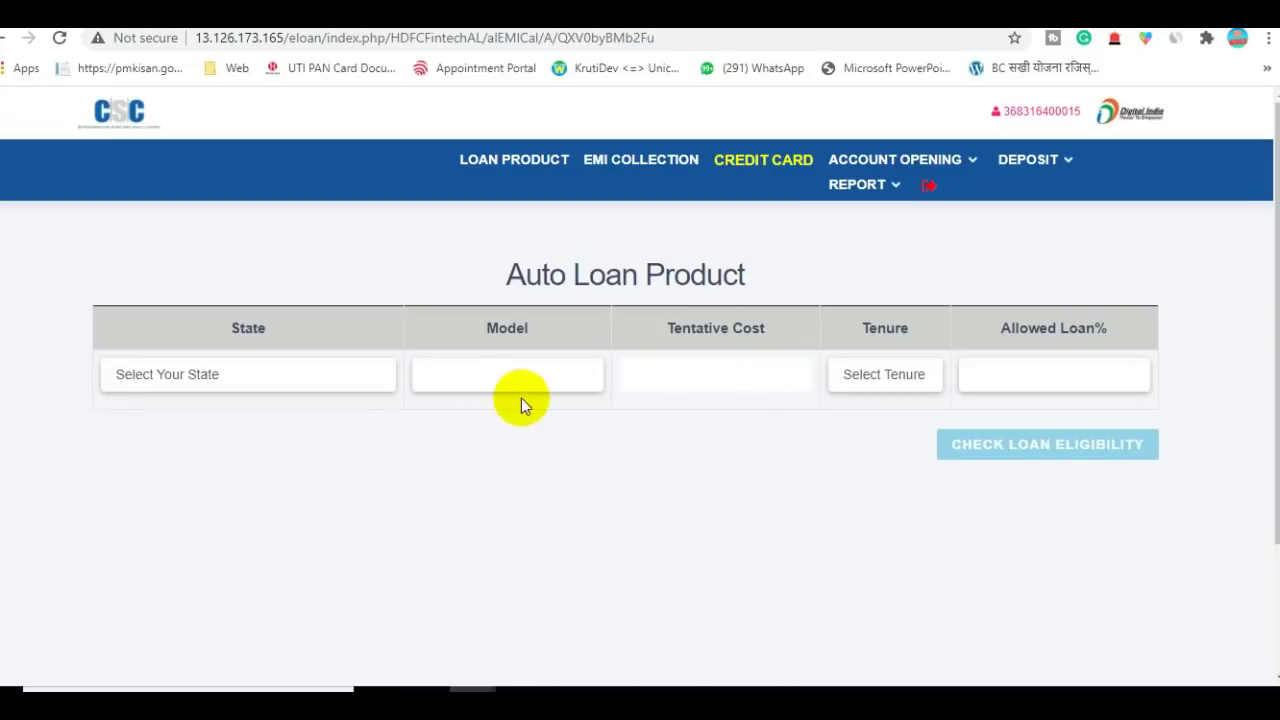
pyautogui.click(237, 386)
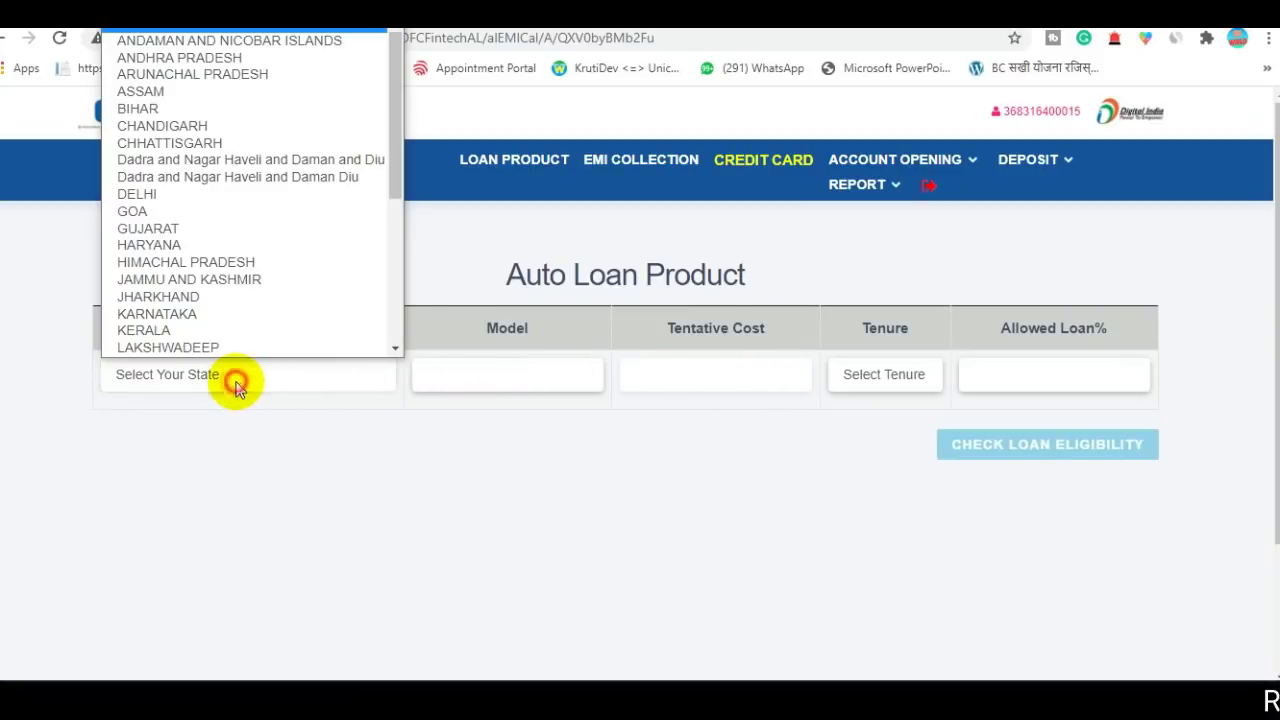
pyautogui.scroll(-3, 262, 250)
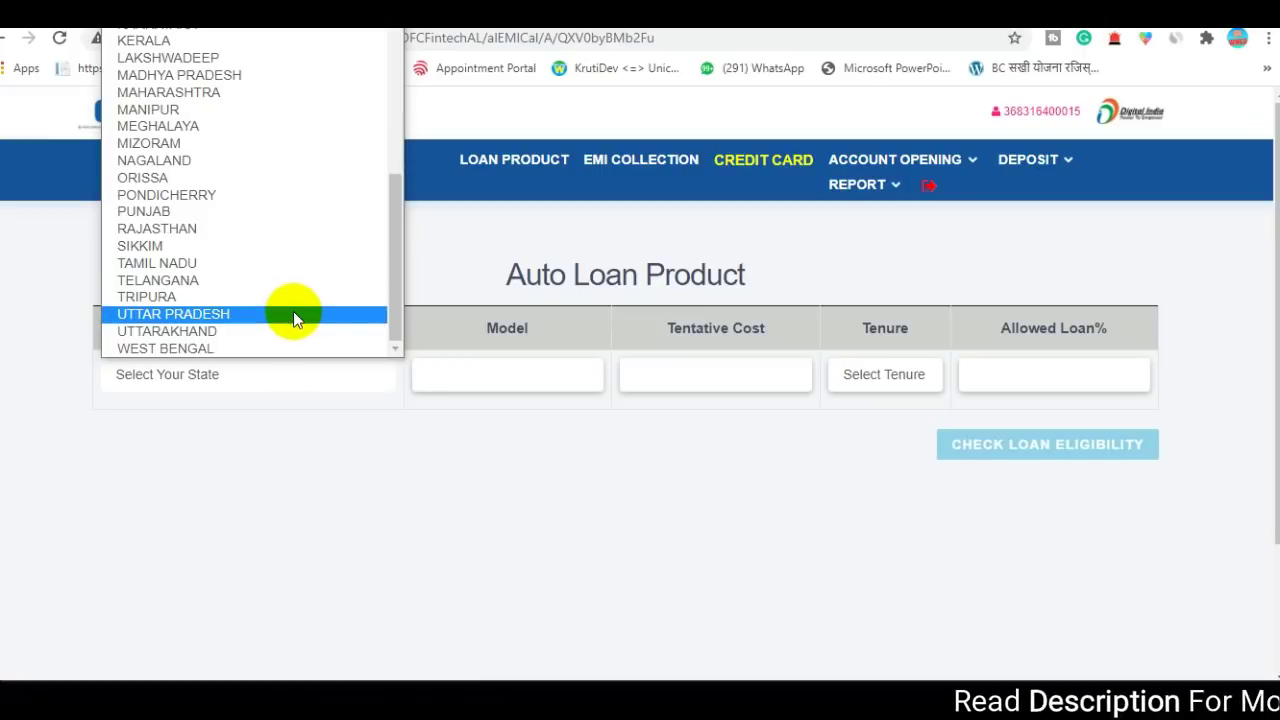
pyautogui.click(293, 316)
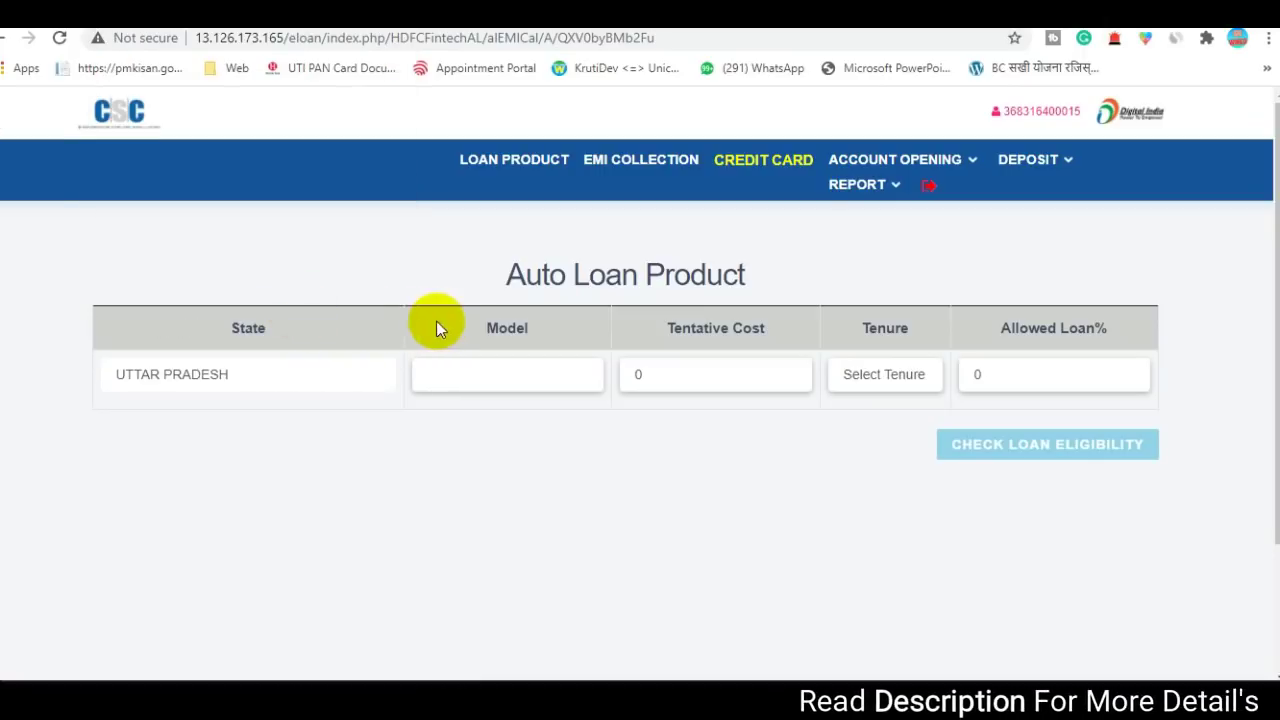
# Look through the Tata models matching "TATA T" and choose TATA TIGOR XM as the vehicle model.
pyautogui.click(535, 367)
pyautogui.write('TATA T')
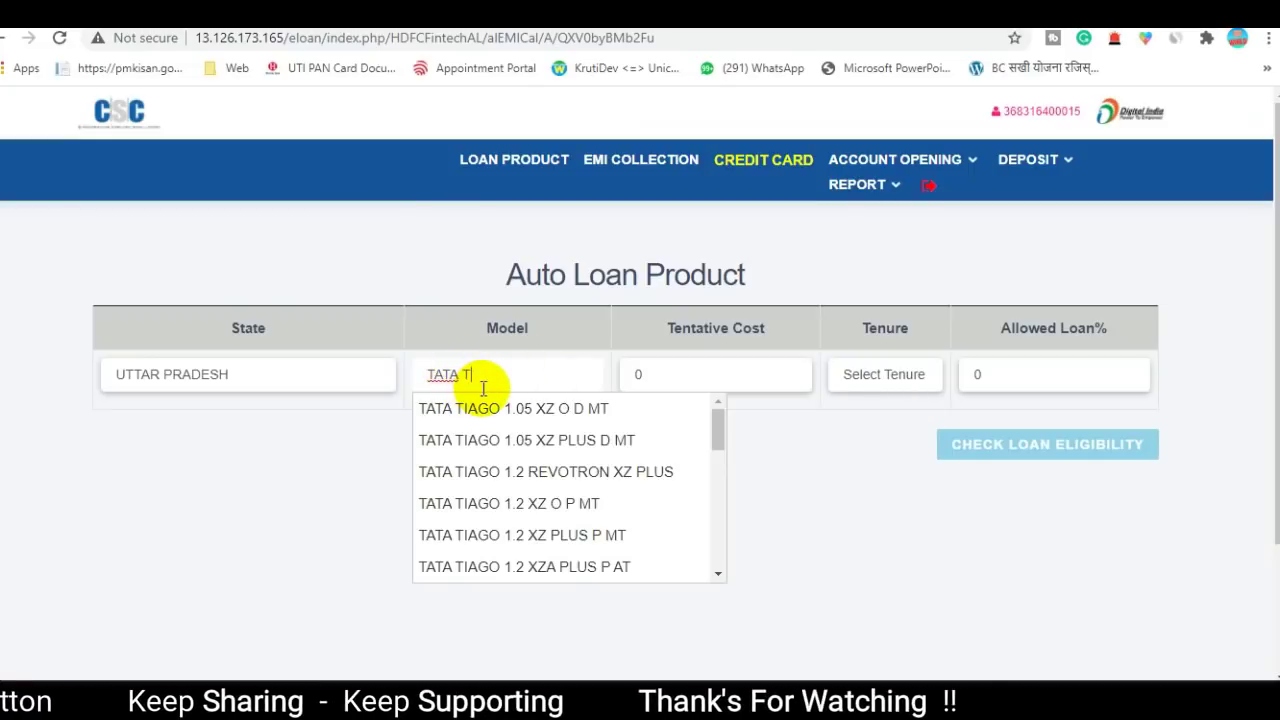
pyautogui.scroll(-3, 482, 428)
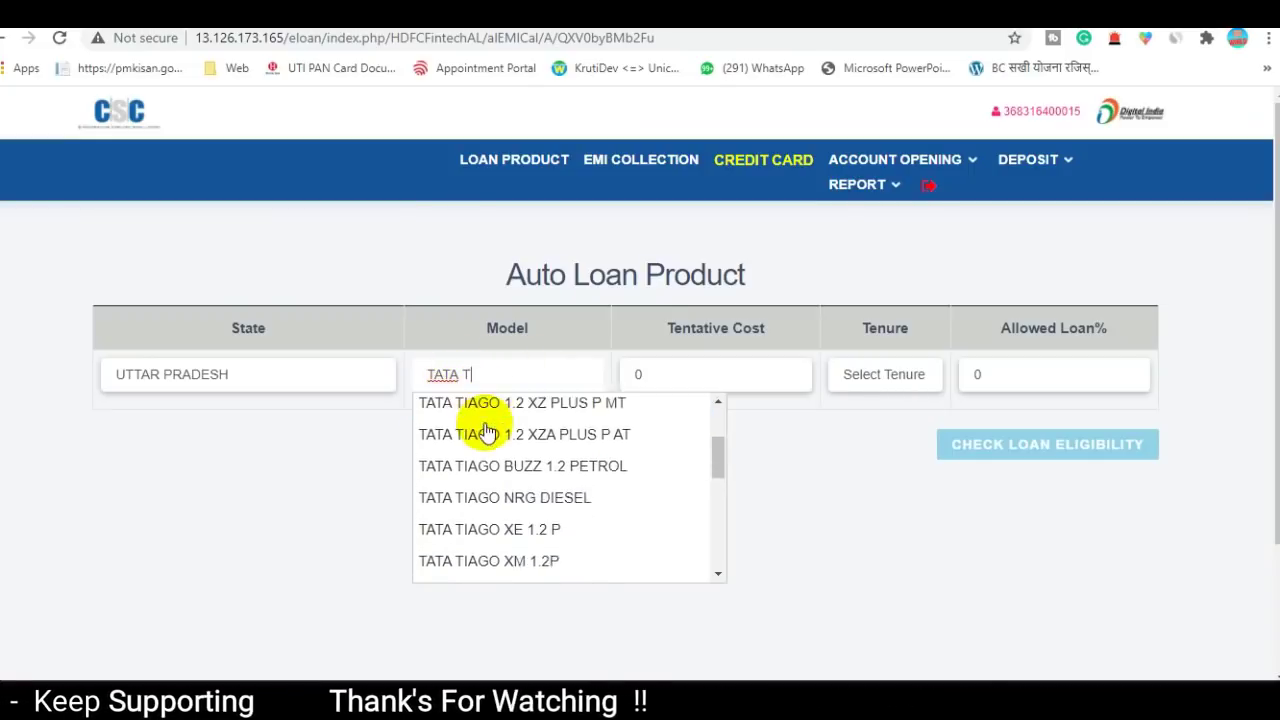
pyautogui.scroll(-4, 487, 432)
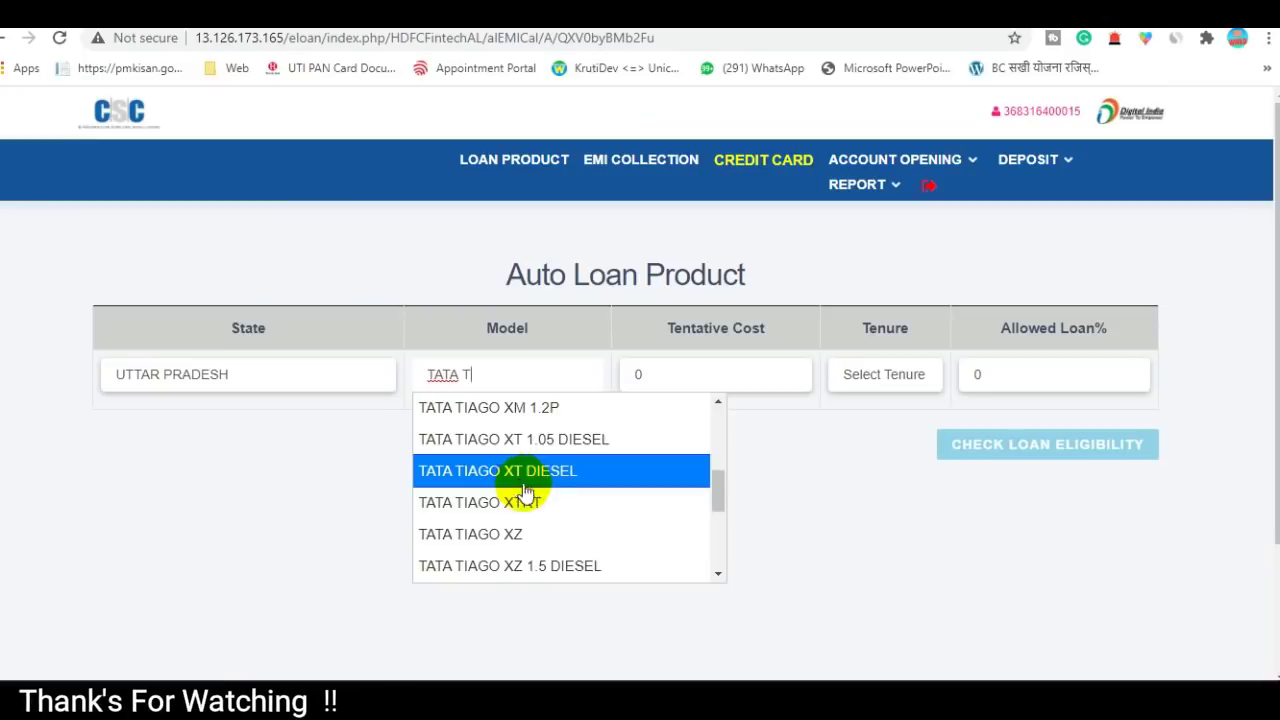
pyautogui.scroll(-6, 534, 528)
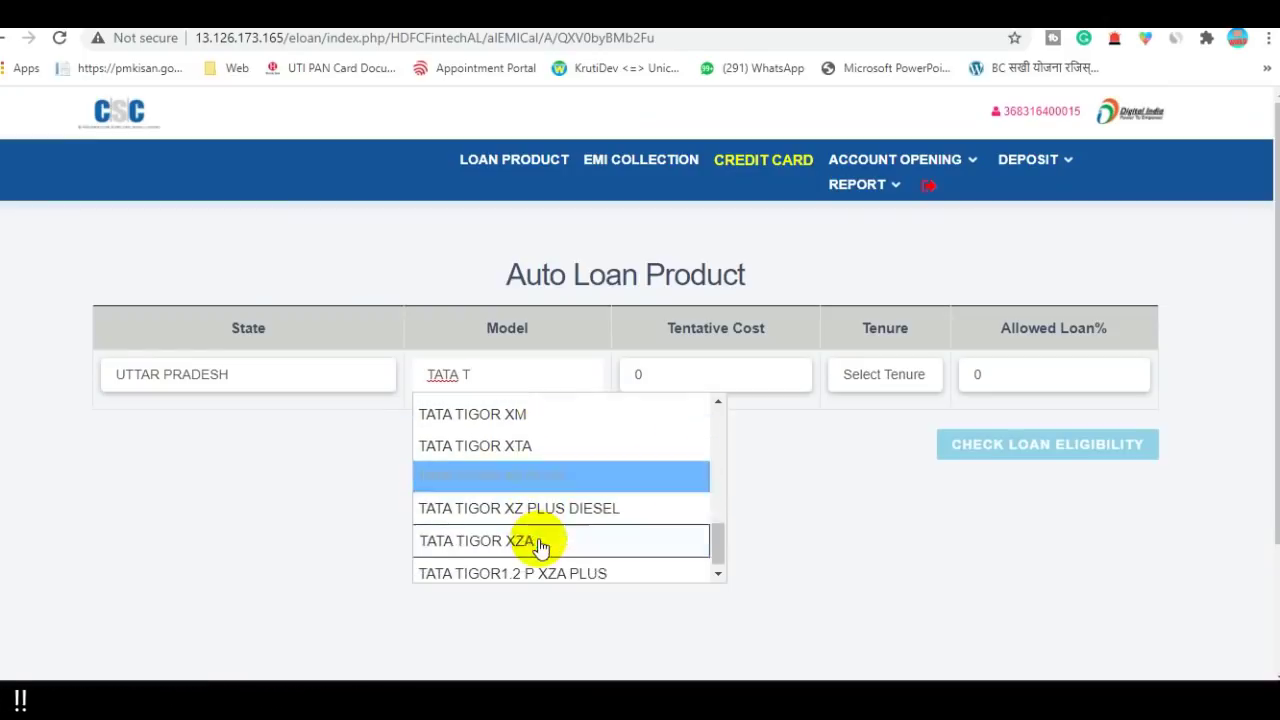
pyautogui.scroll(-2, 540, 548)
pyautogui.scroll(5, 548, 463)
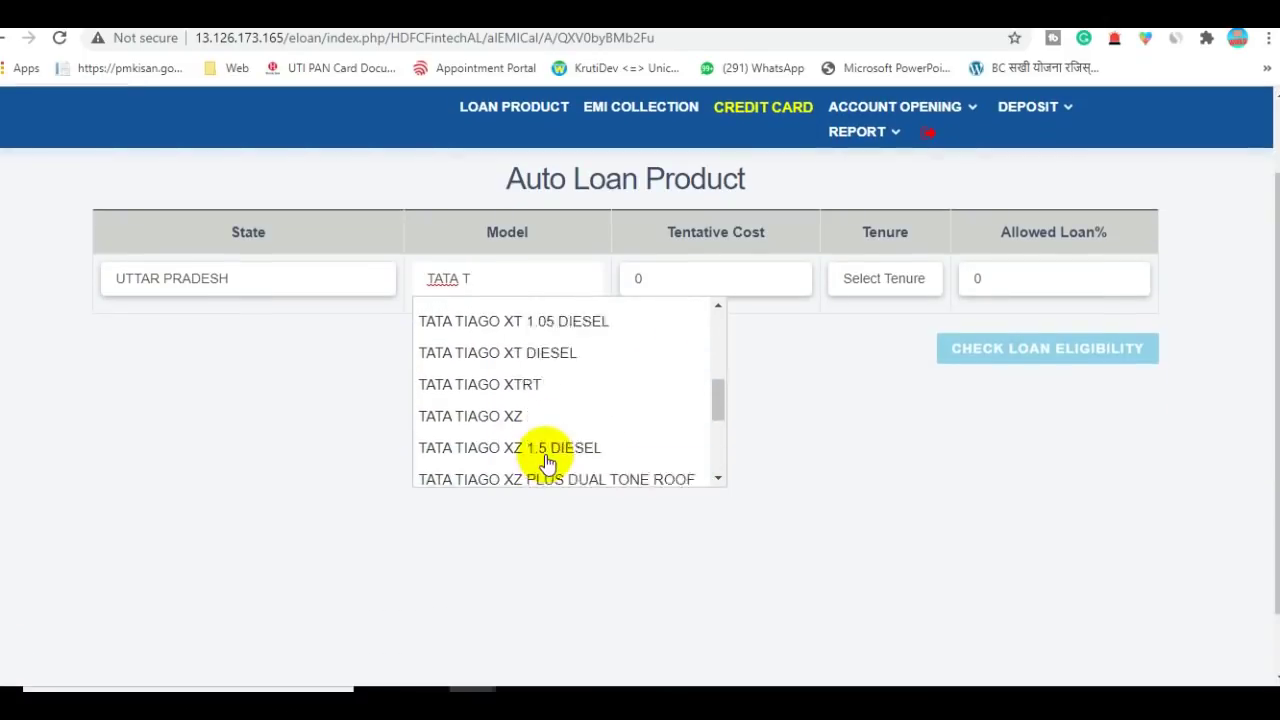
pyautogui.scroll(4, 548, 463)
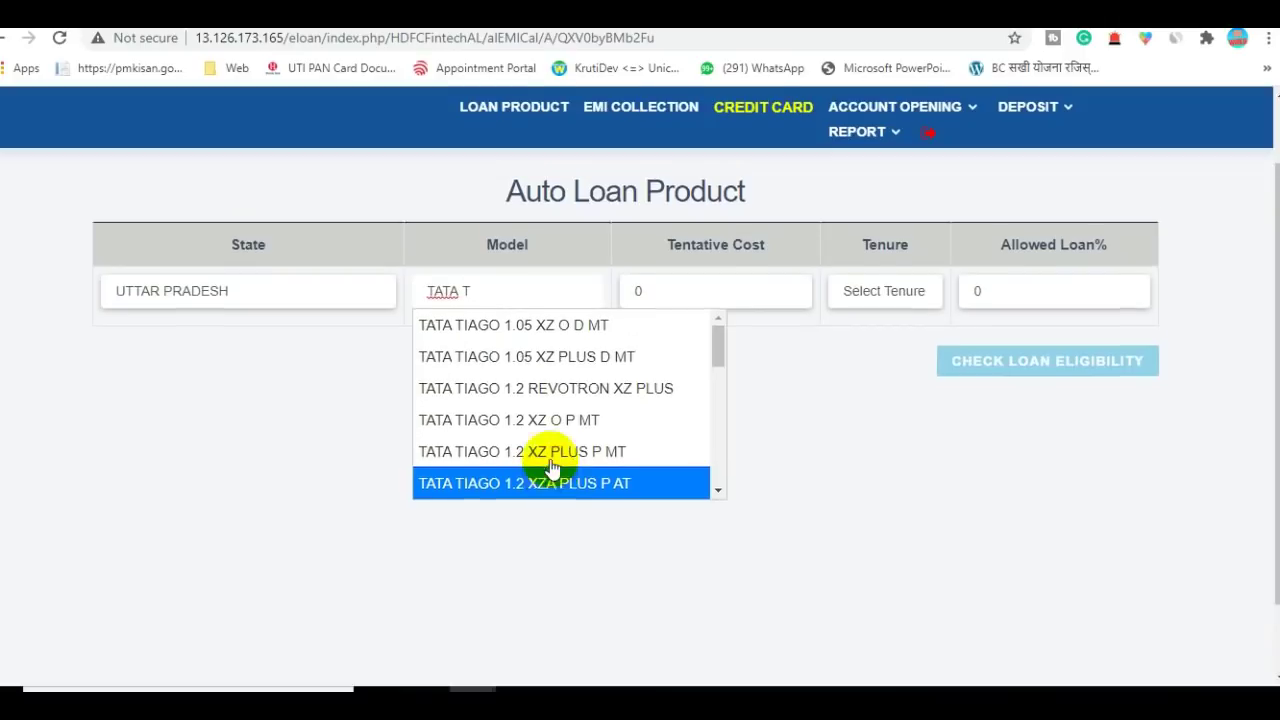
pyautogui.scroll(1, 551, 470)
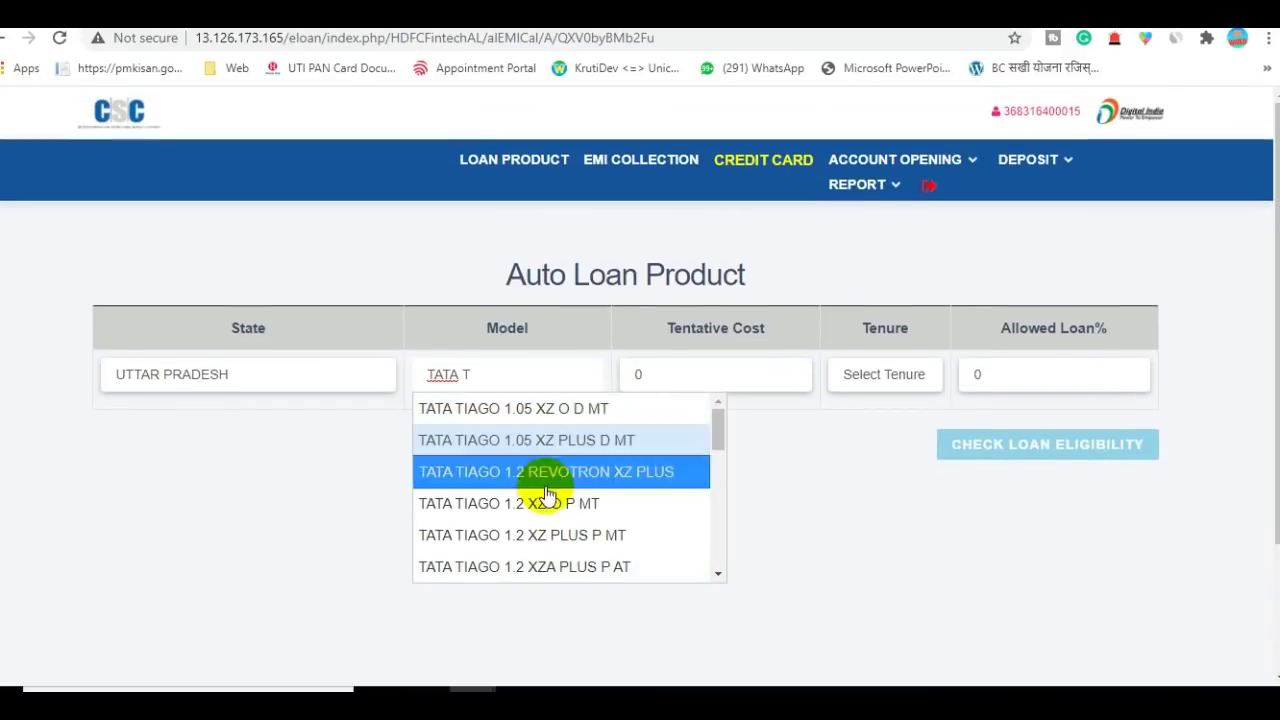
pyautogui.scroll(-1, 566, 552)
pyautogui.scroll(-2, 565, 552)
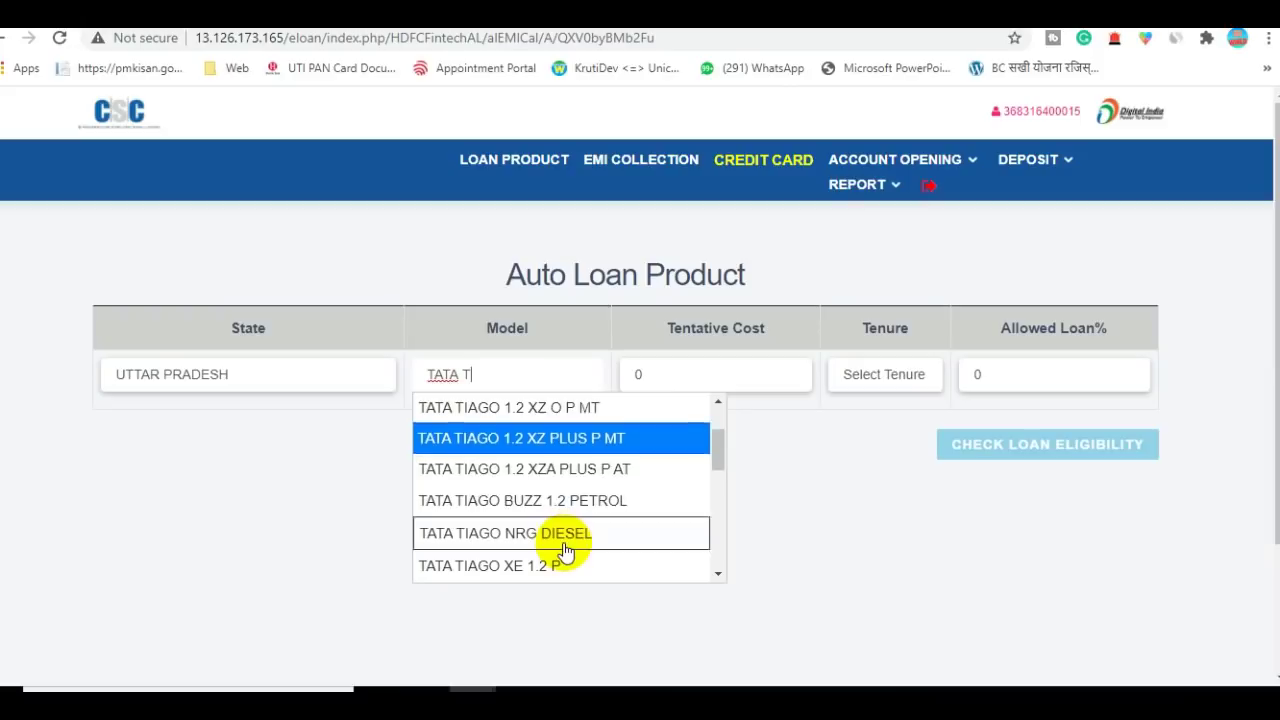
pyautogui.click(560, 548)
# Set the tenure to 24 and the allowed loan percentage to 100, and run the loan eligibility check.
pyautogui.scroll(-1, 650, 375)
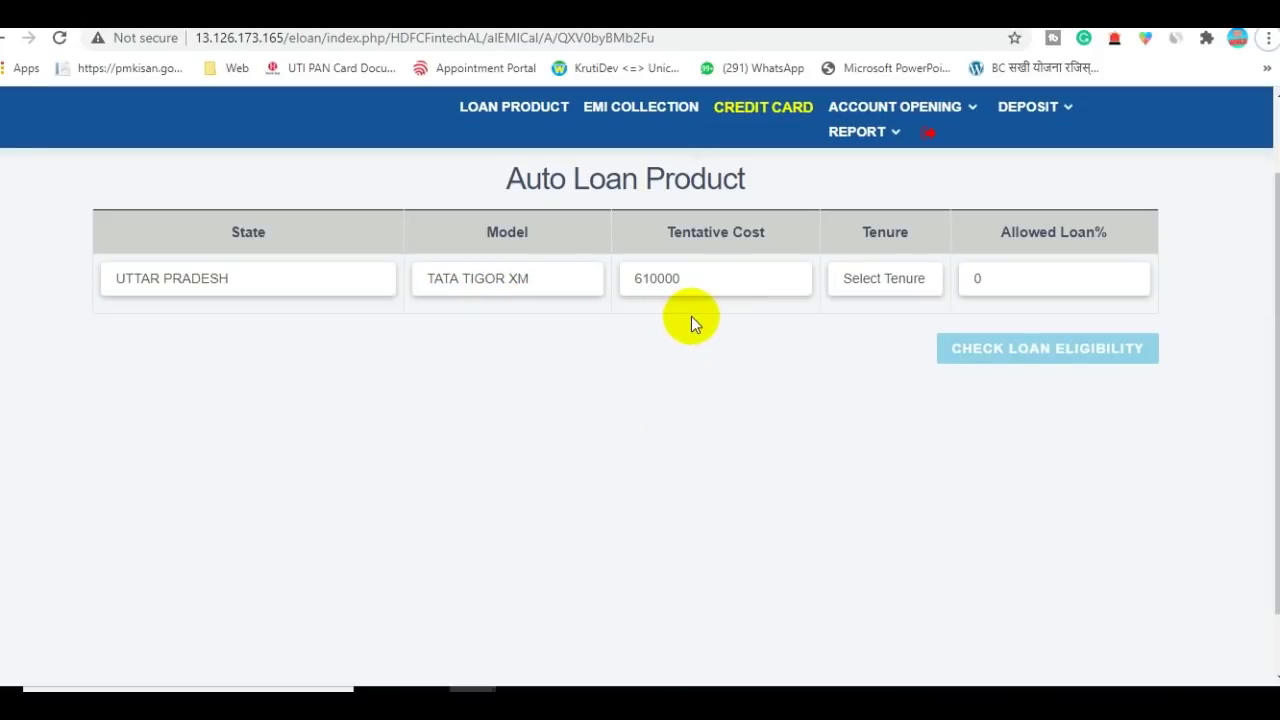
pyautogui.click(898, 283)
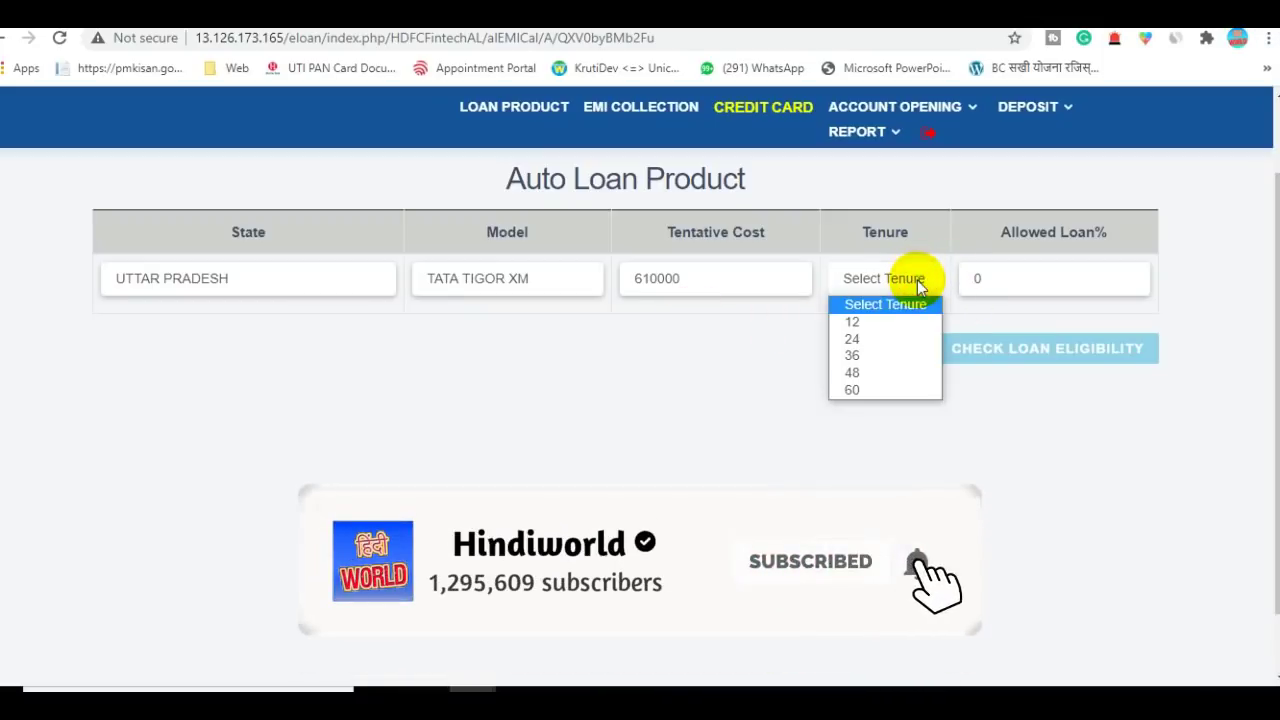
pyautogui.click(904, 340)
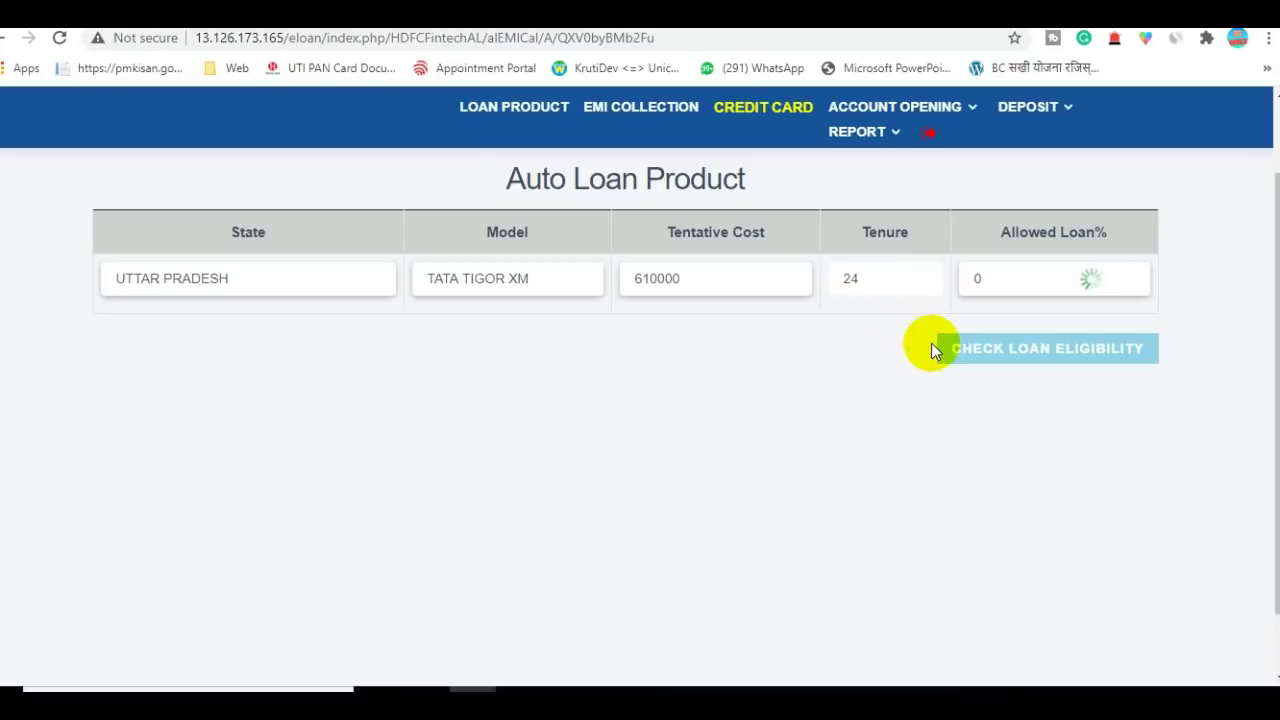
pyautogui.click(1026, 287)
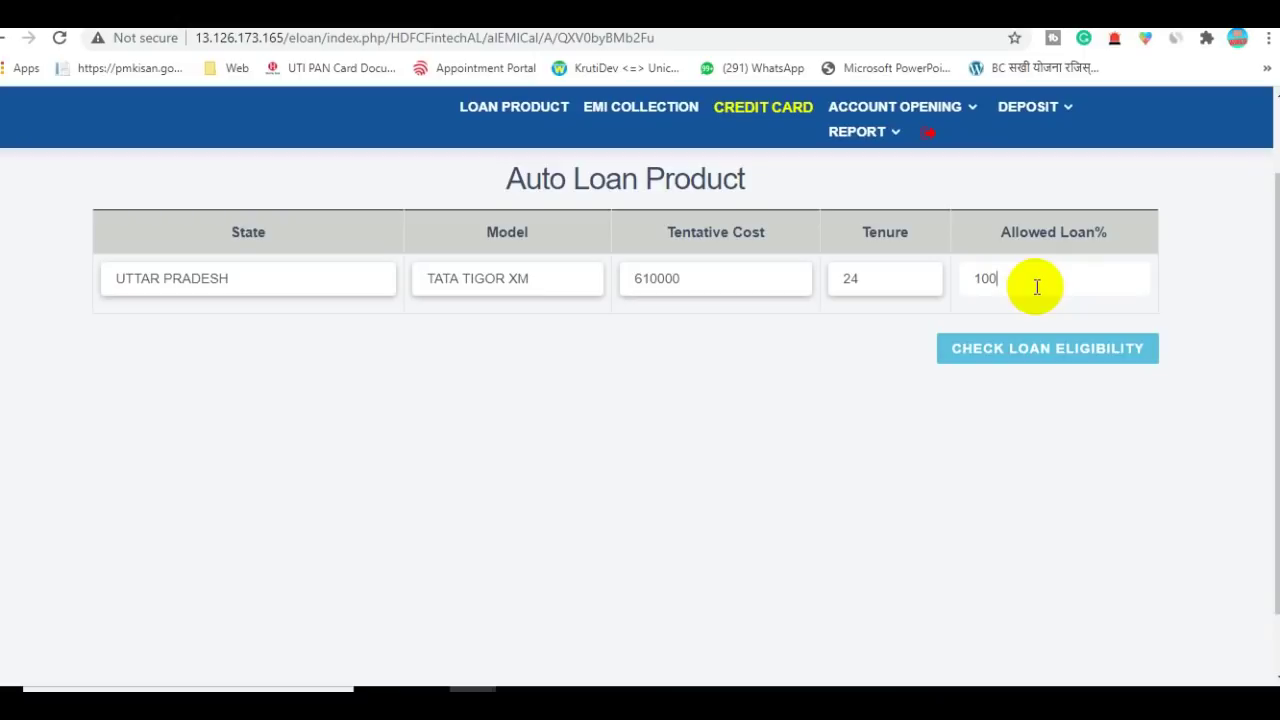
pyautogui.click(1012, 350)
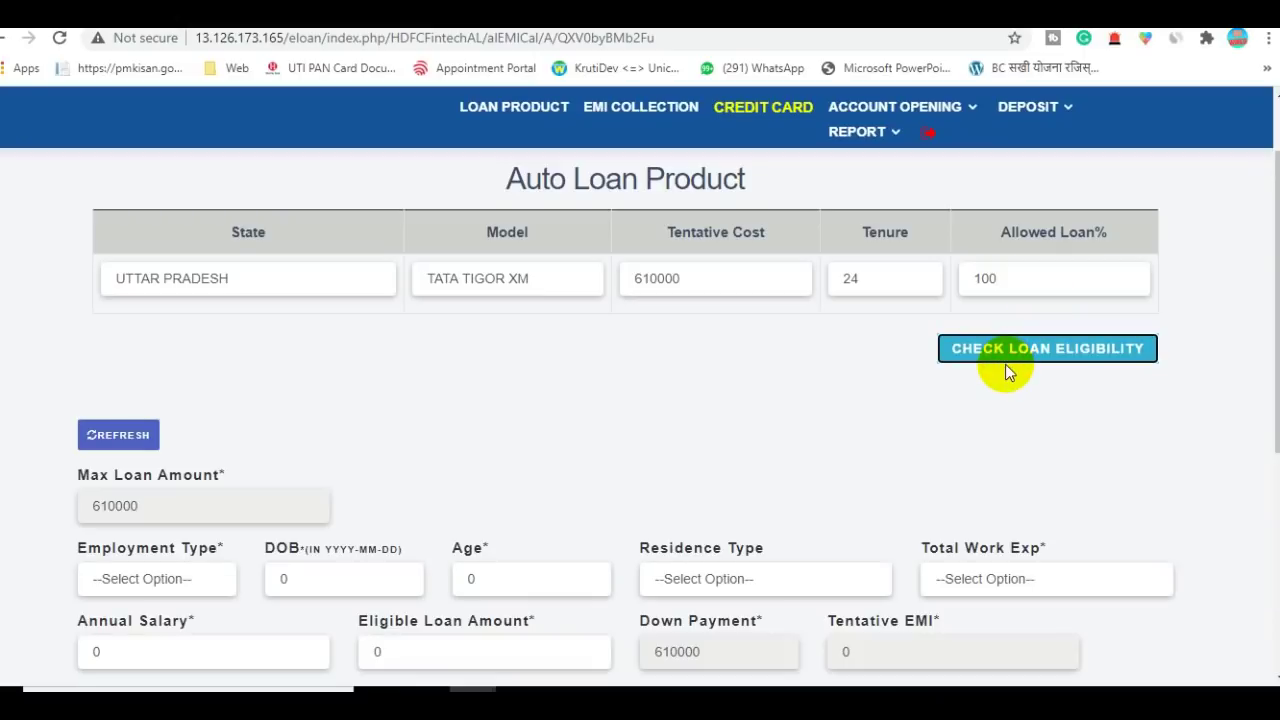
# Set the employment type to Self employed in the eligibility form.
pyautogui.scroll(-2, 1007, 380)
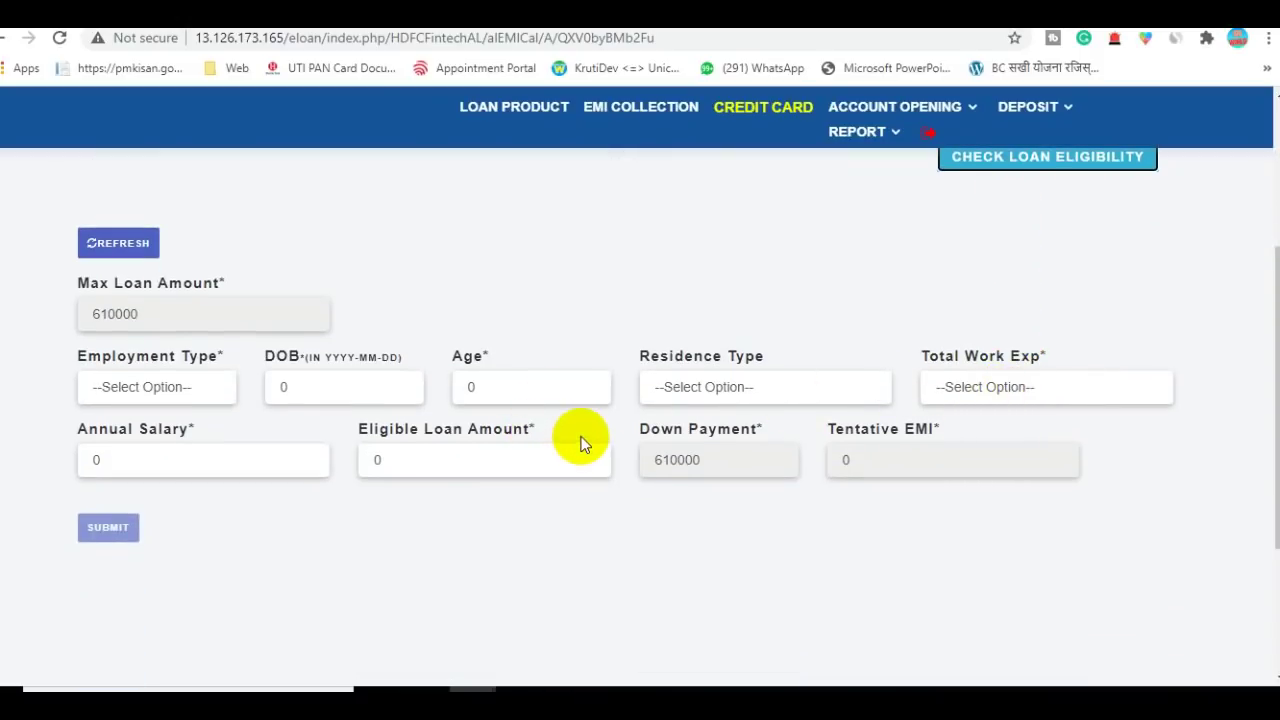
pyautogui.click(211, 394)
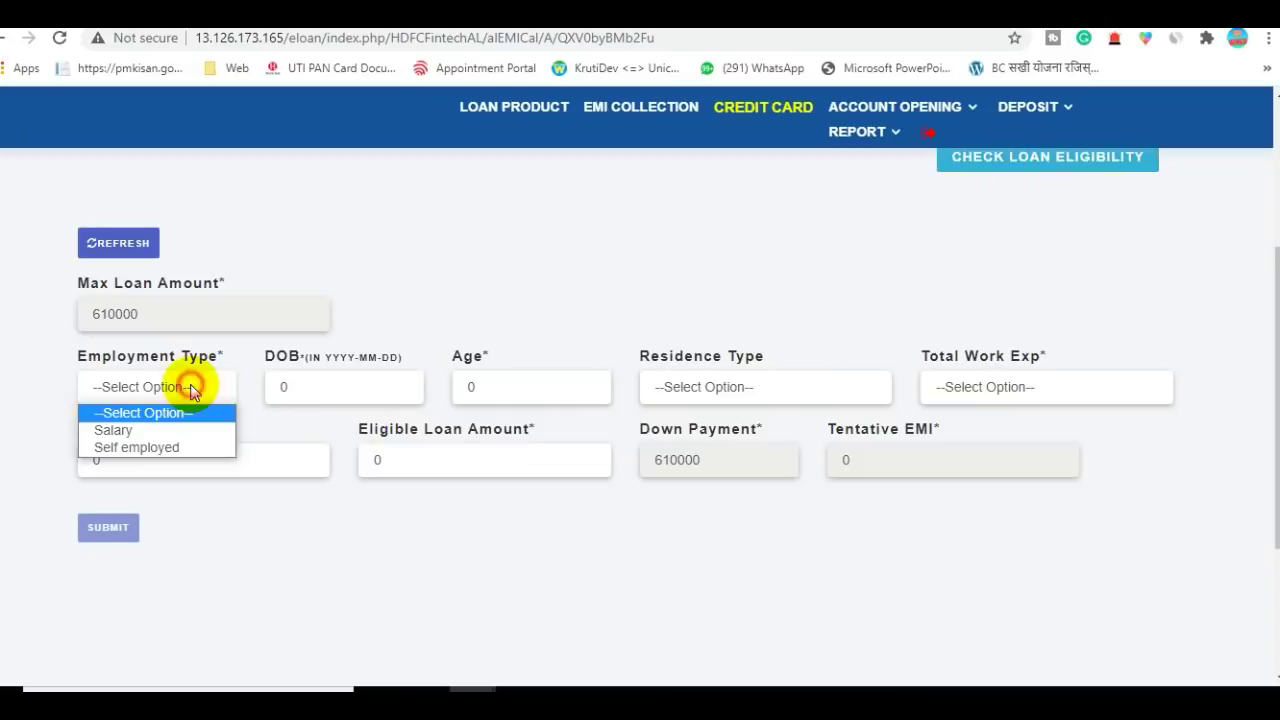
pyautogui.click(196, 448)
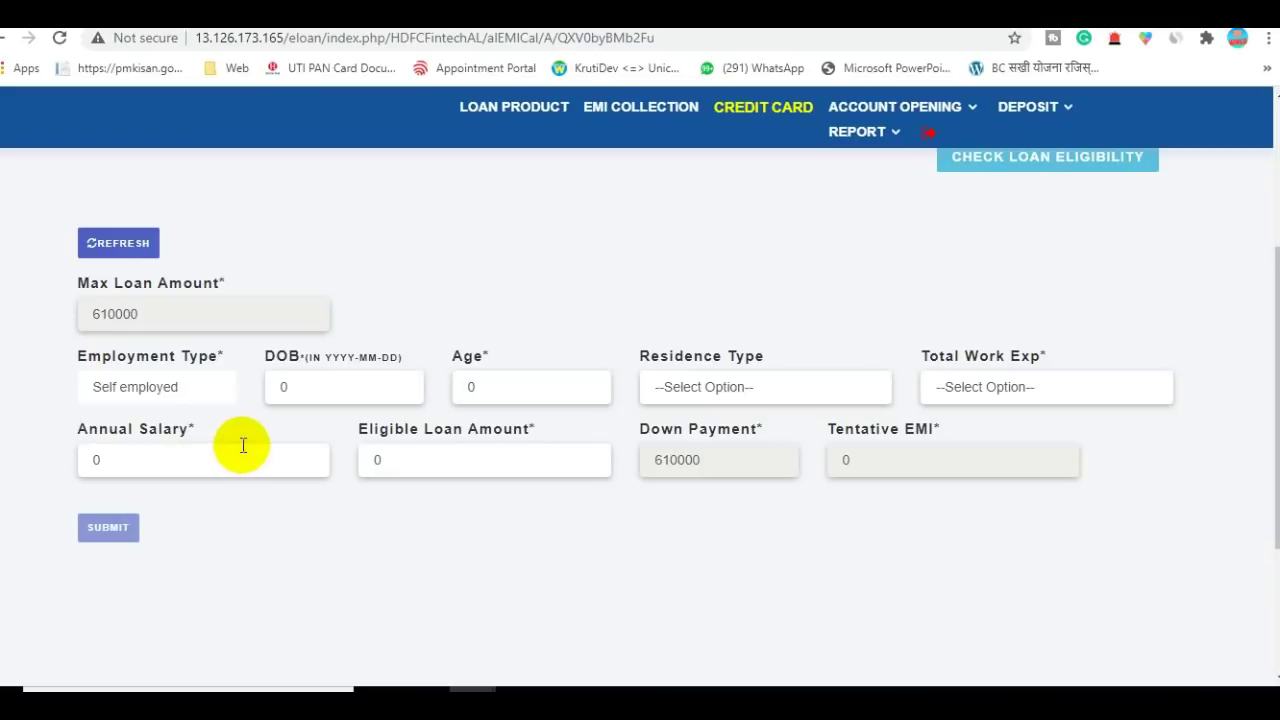
pyautogui.click(375, 528)
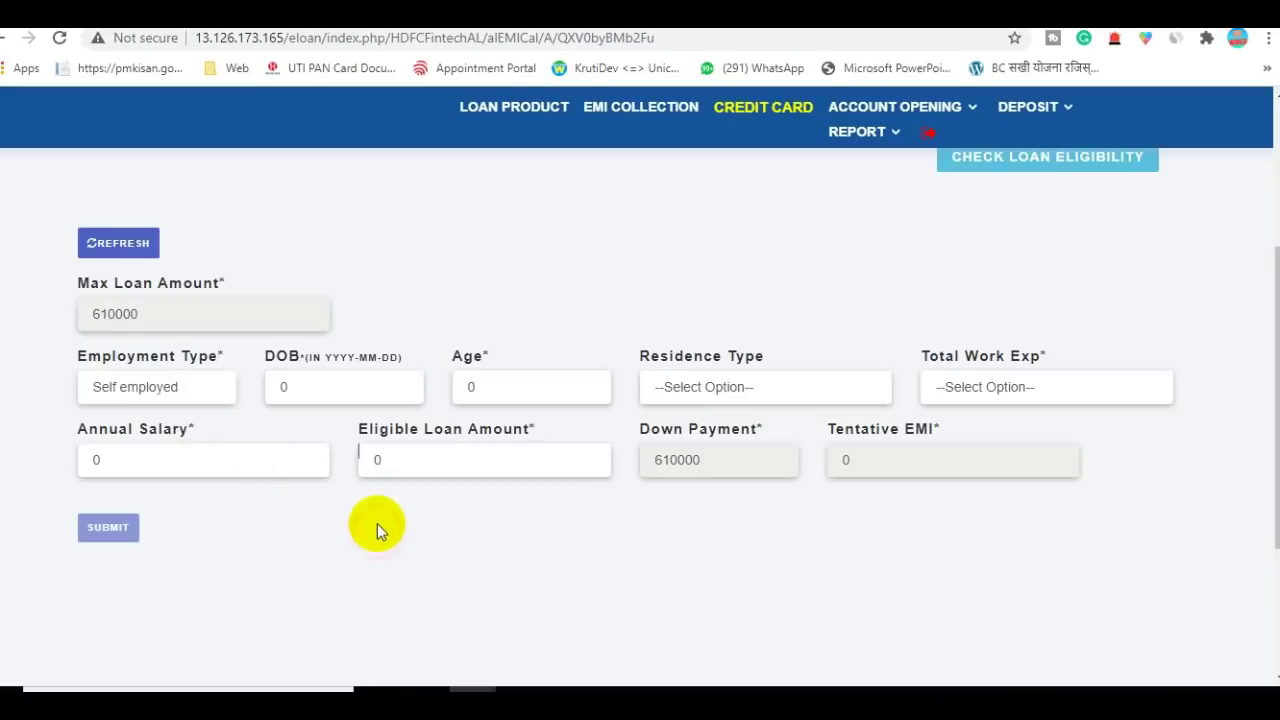
# Enter the applicant's date of birth by choosing its year, month and day in the calendar.
pyautogui.click(377, 384)
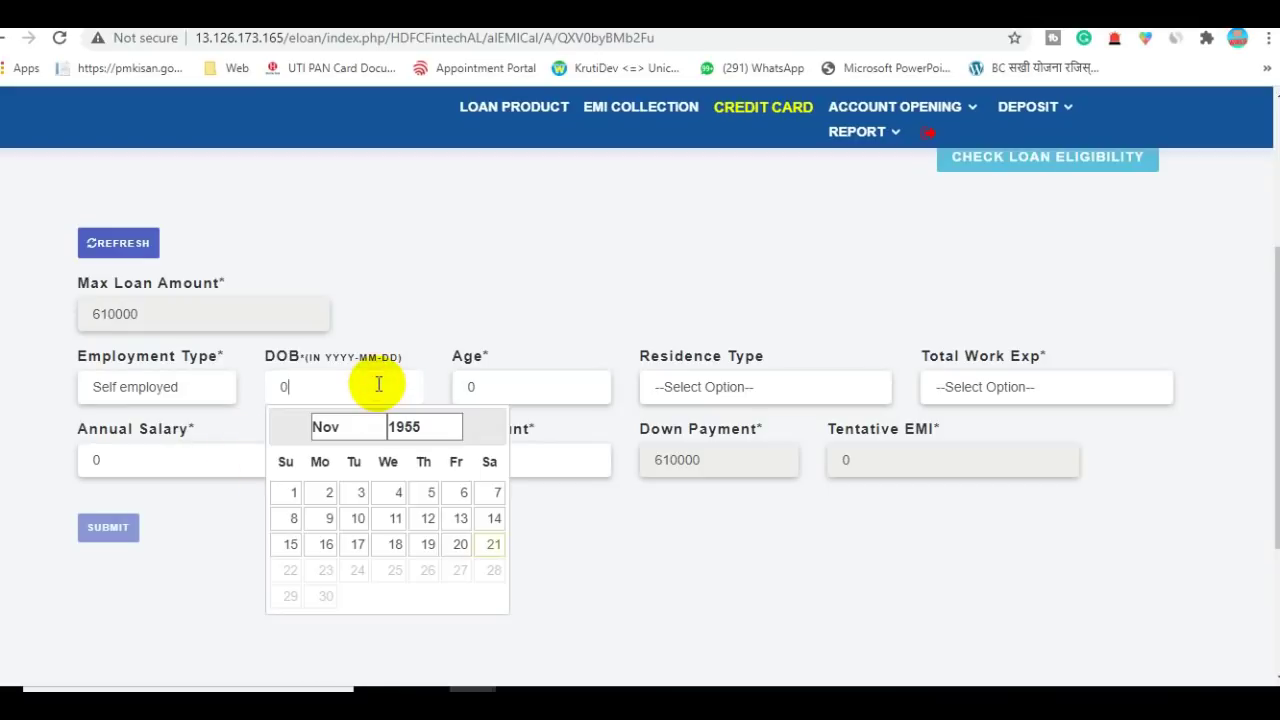
pyautogui.click(434, 428)
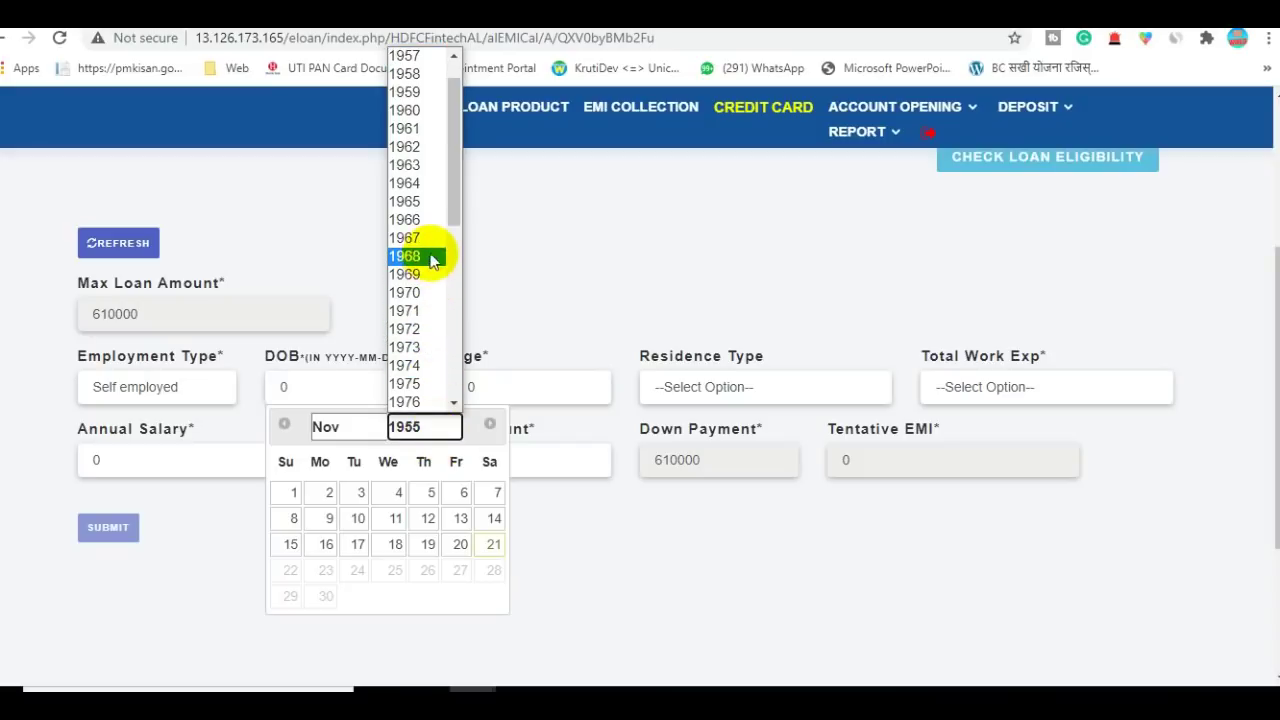
pyautogui.scroll(1, 432, 208)
pyautogui.scroll(-5, 442, 212)
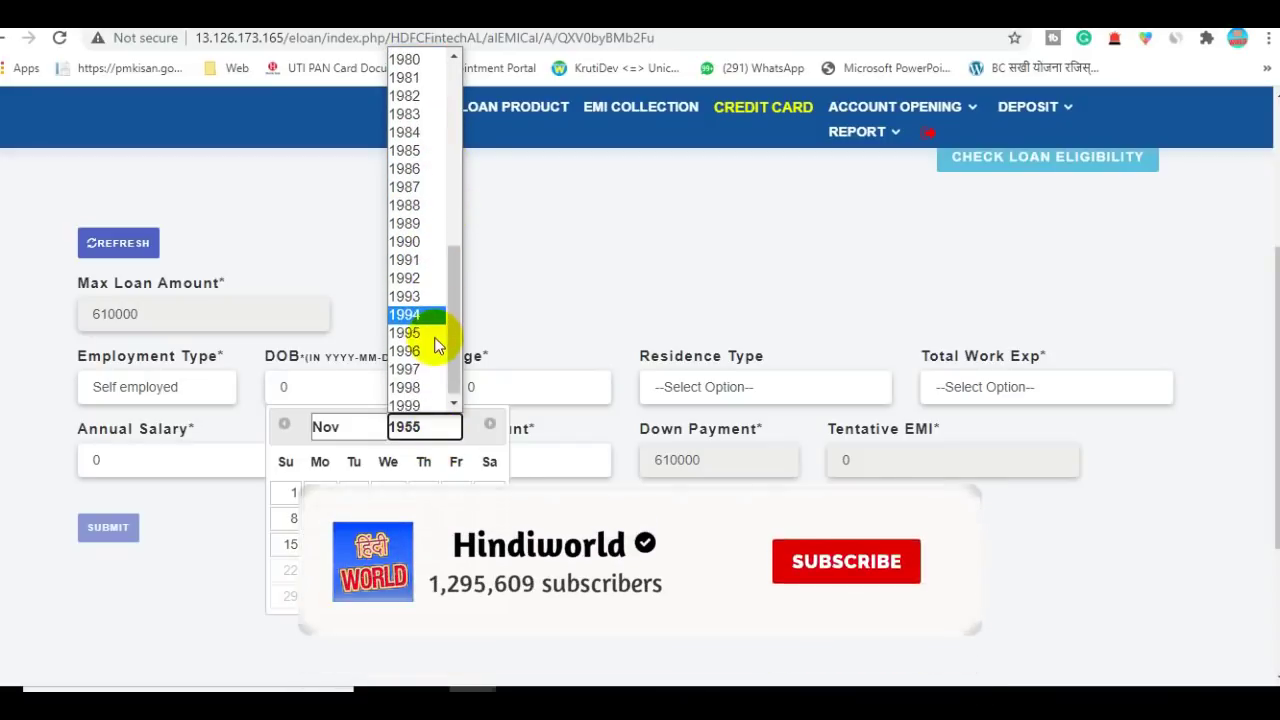
pyautogui.click(430, 306)
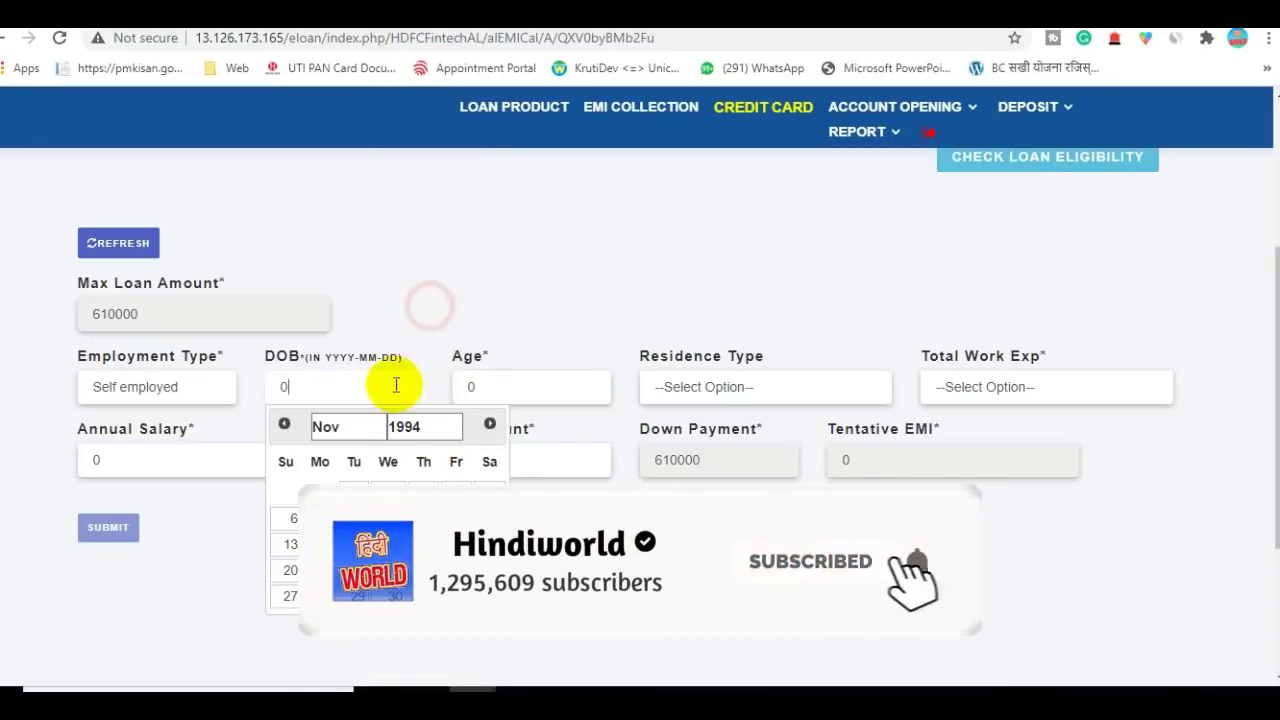
pyautogui.click(355, 430)
pyautogui.click(352, 502)
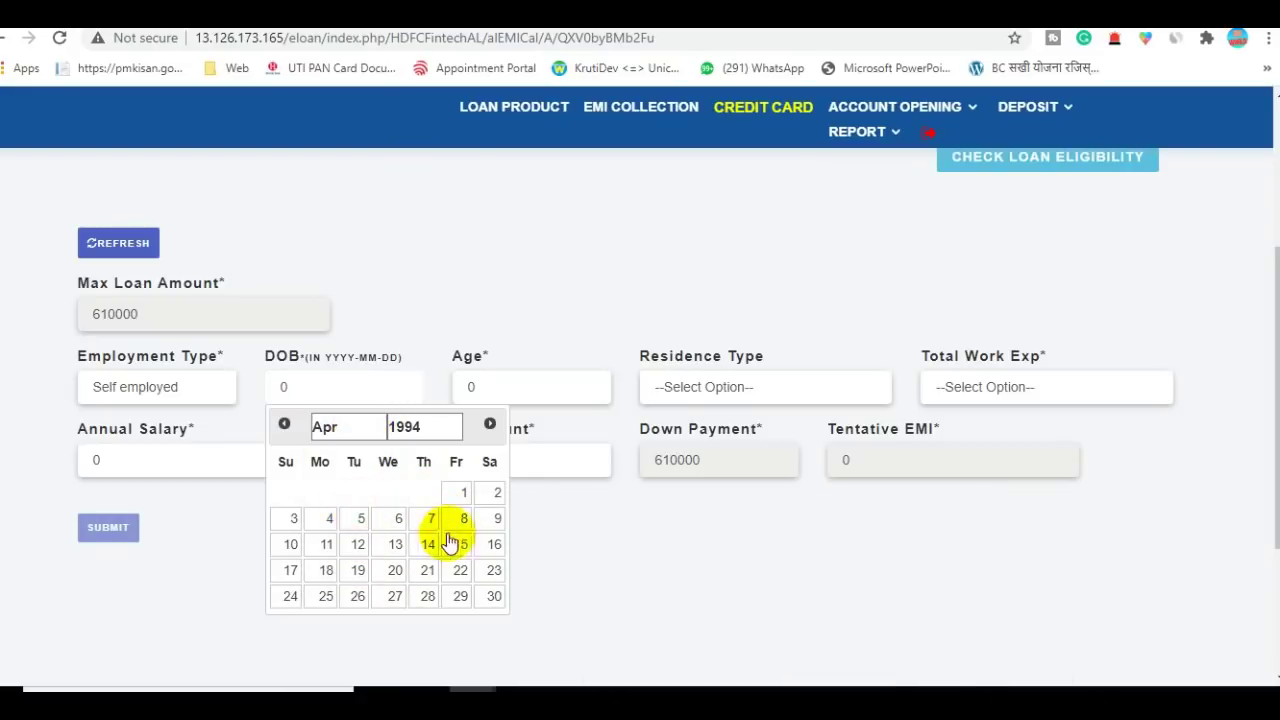
pyautogui.click(357, 544)
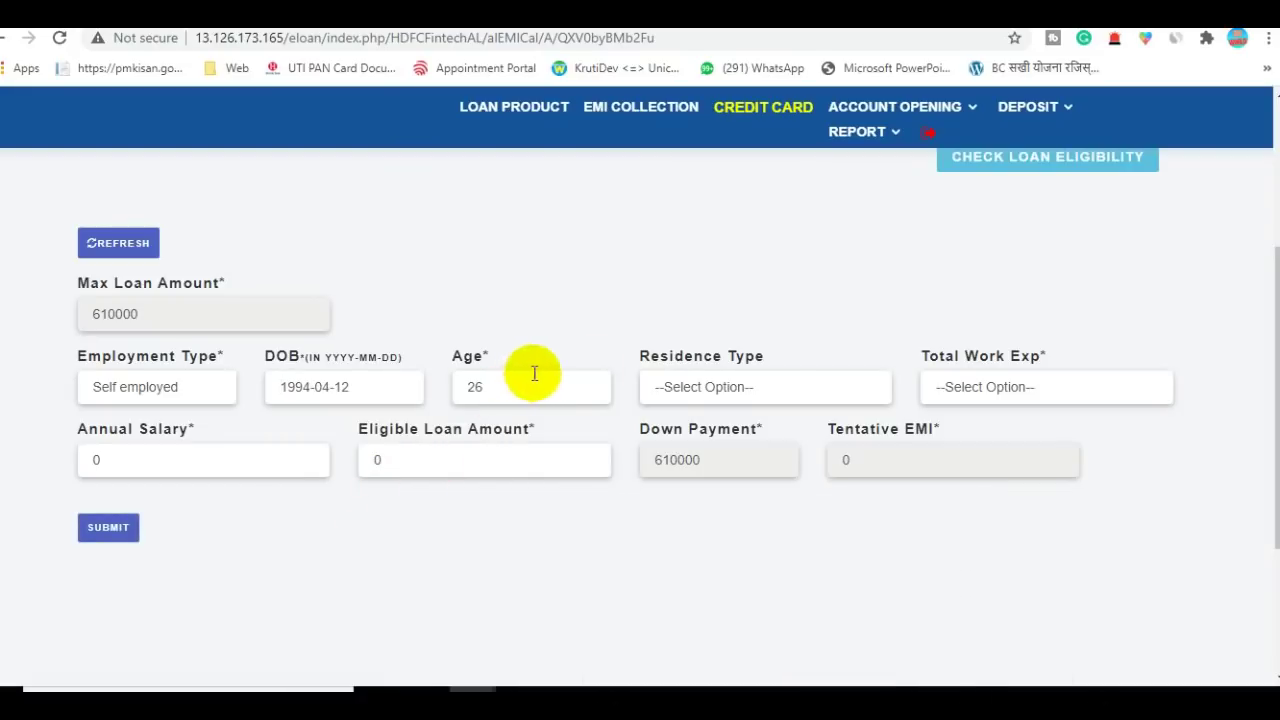
# Set the residence type to Owned and the total work experience to 1.
pyautogui.click(788, 386)
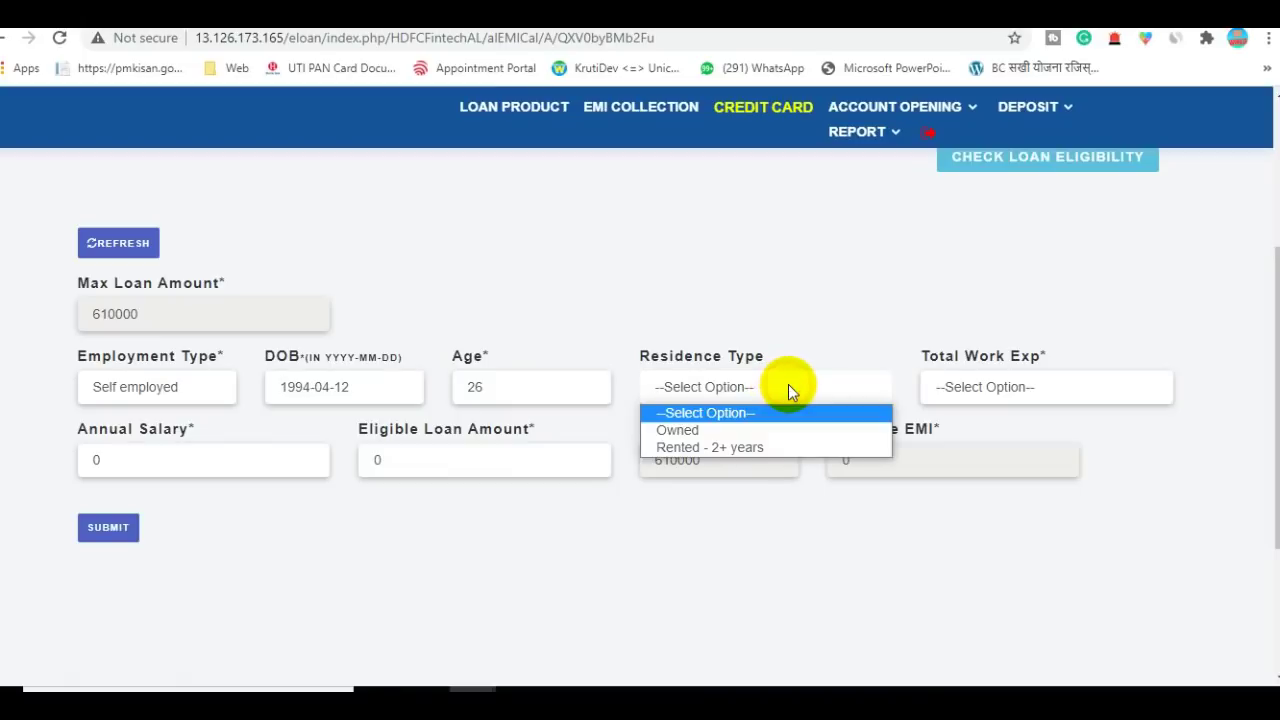
pyautogui.click(737, 429)
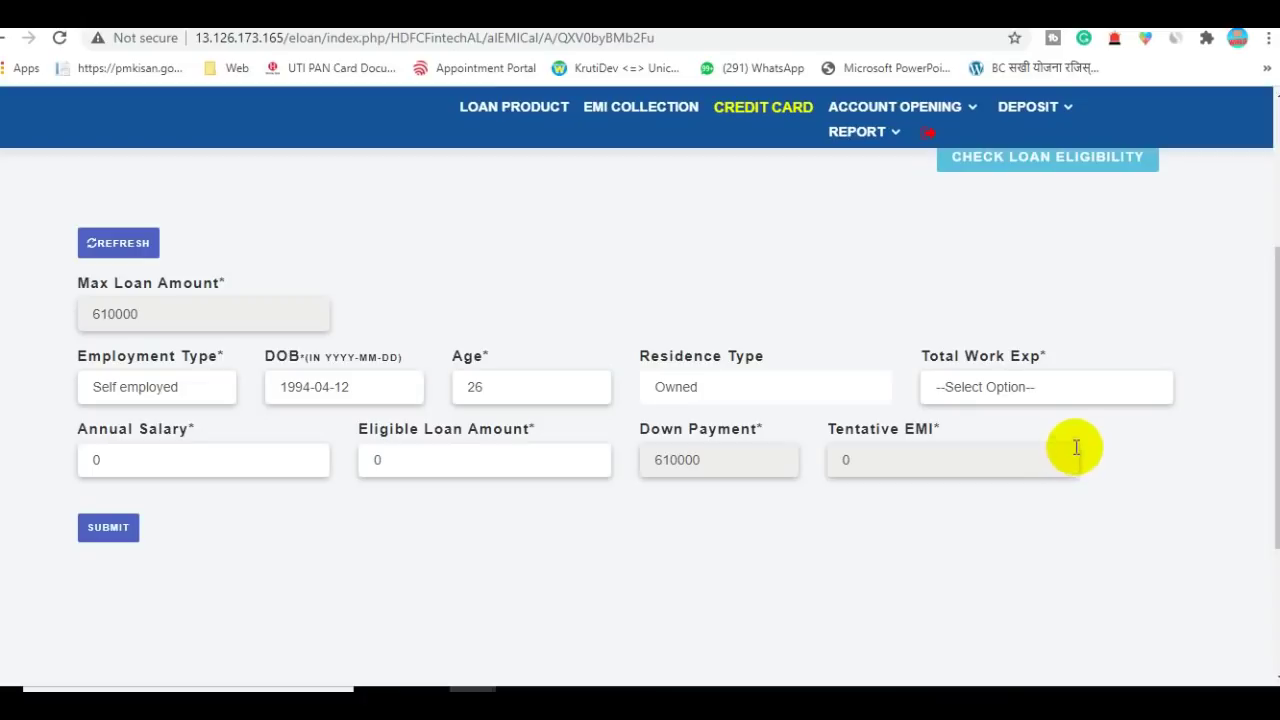
pyautogui.click(1051, 392)
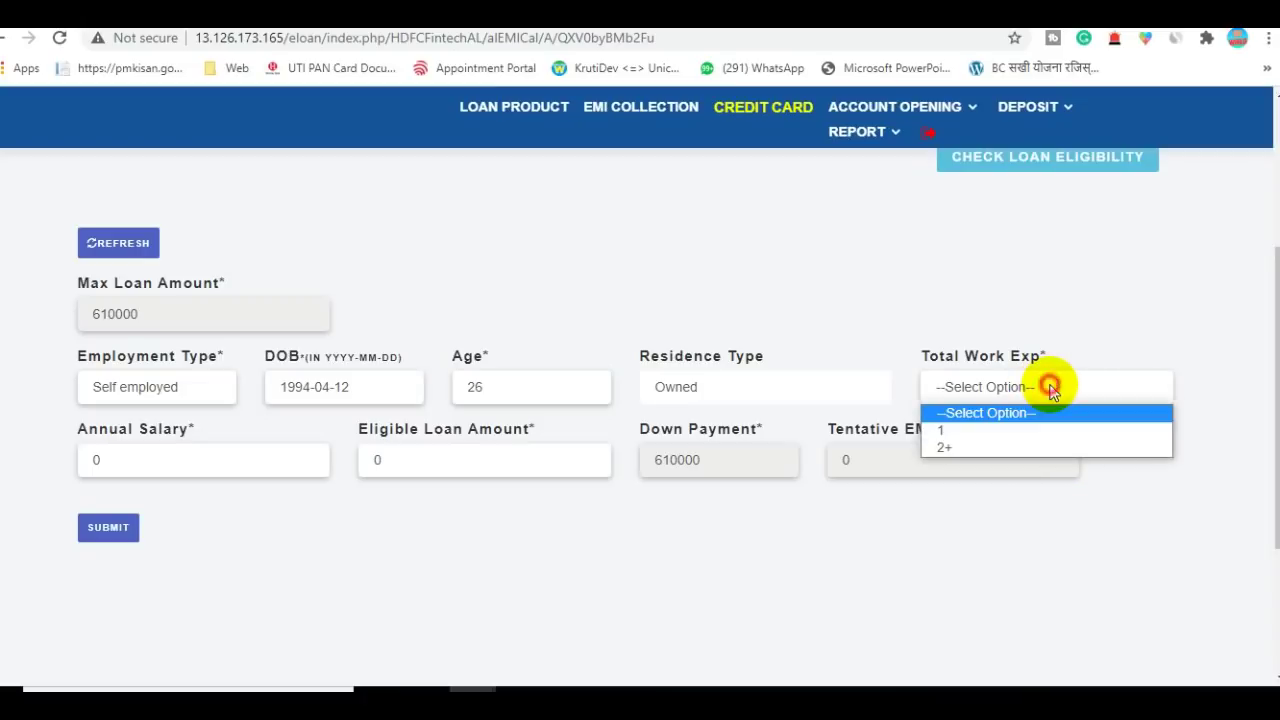
pyautogui.click(968, 432)
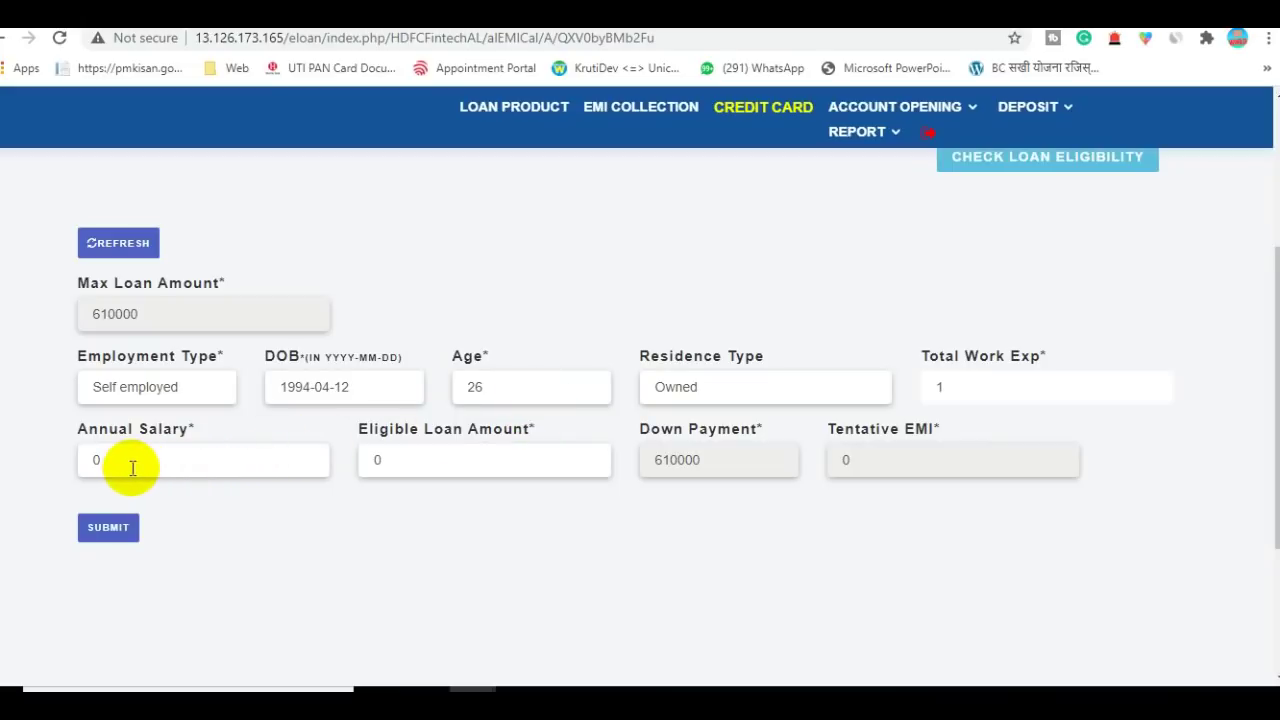
# Submit an annual salary of 400000 with an eligible loan amount of 150000, and proceed to the personal details form.
pyautogui.click(489, 497)
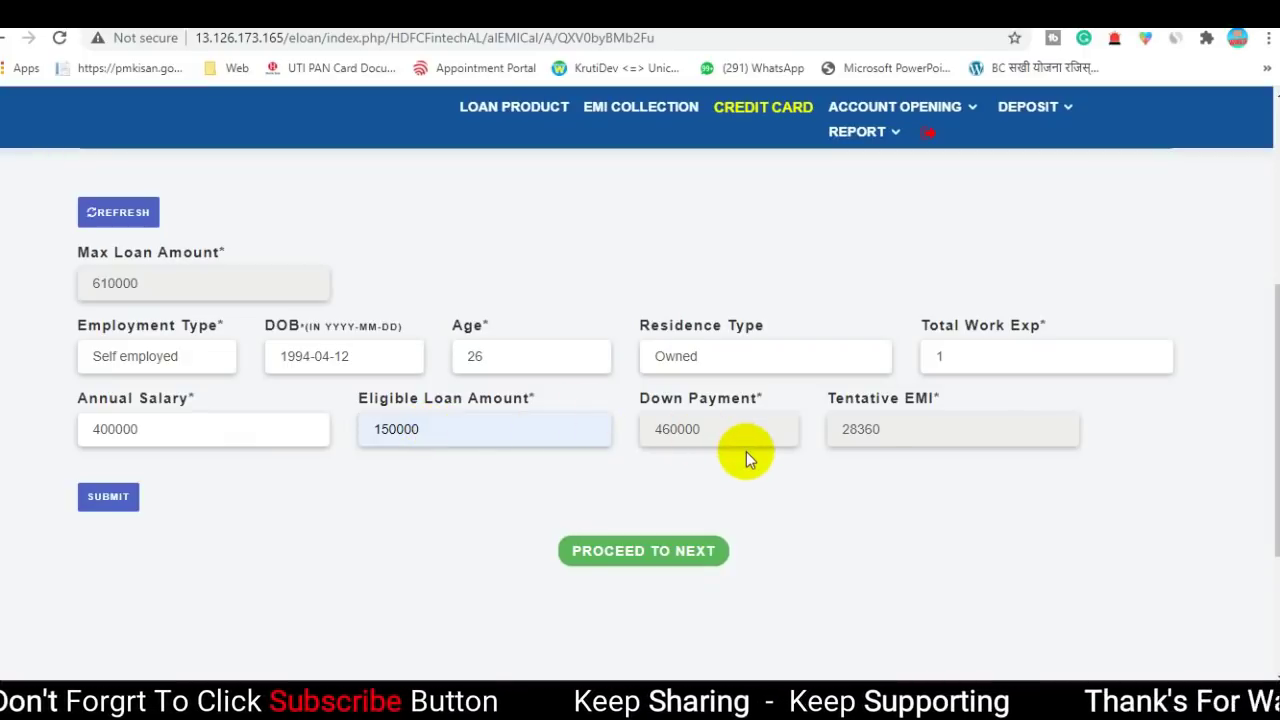
pyautogui.scroll(2, 594, 429)
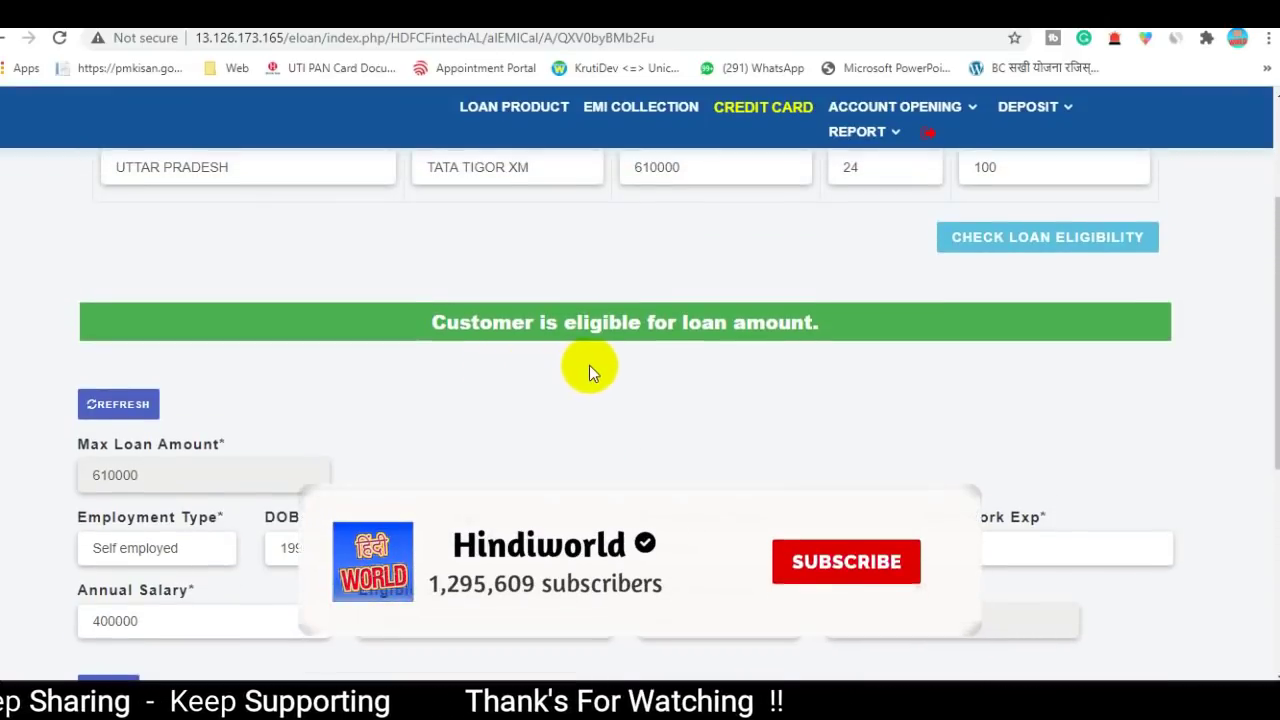
pyautogui.scroll(-4, 599, 368)
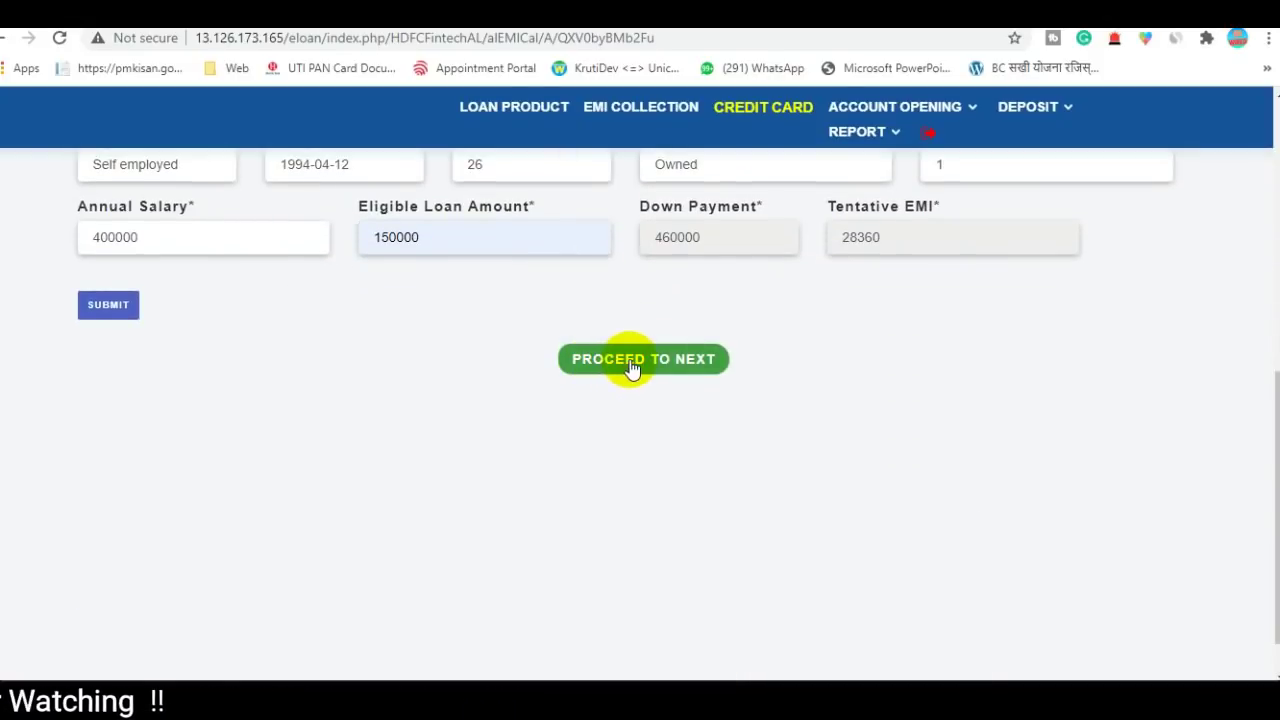
pyautogui.click(665, 375)
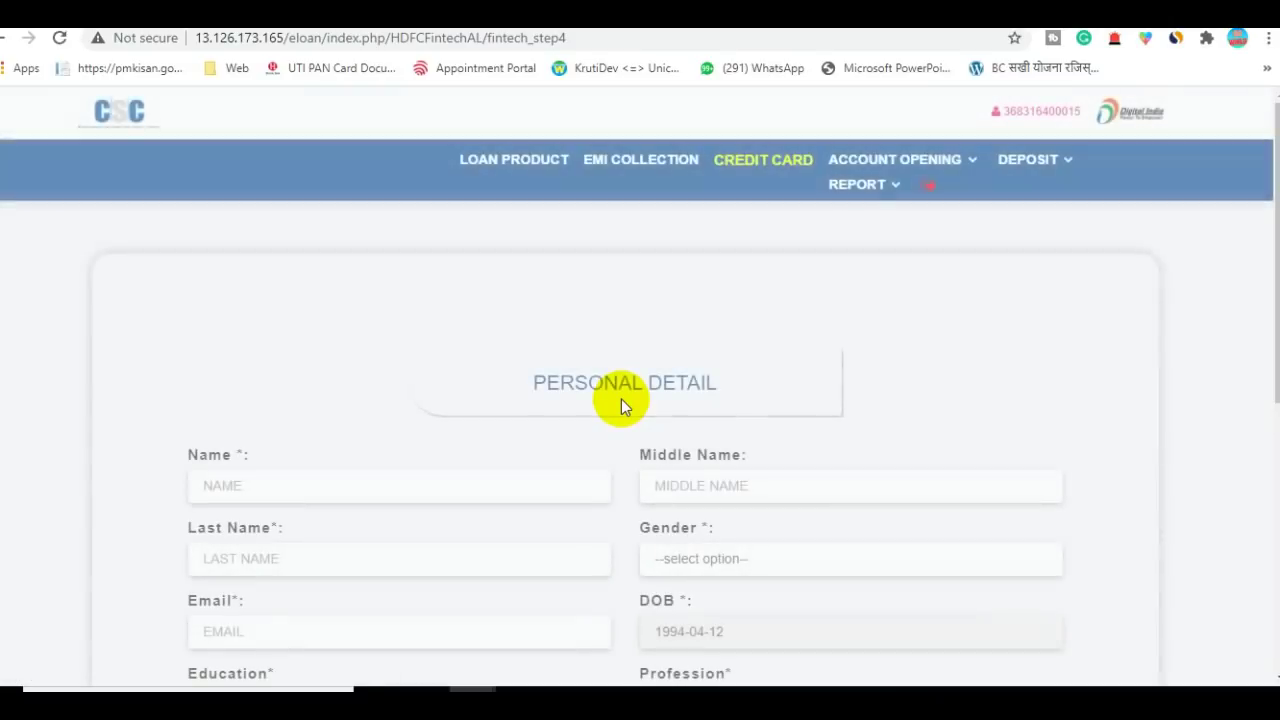
# Review the fields required in the Personal Detail form, from name and email to category, religion and marital status.
pyautogui.scroll(-2, 621, 399)
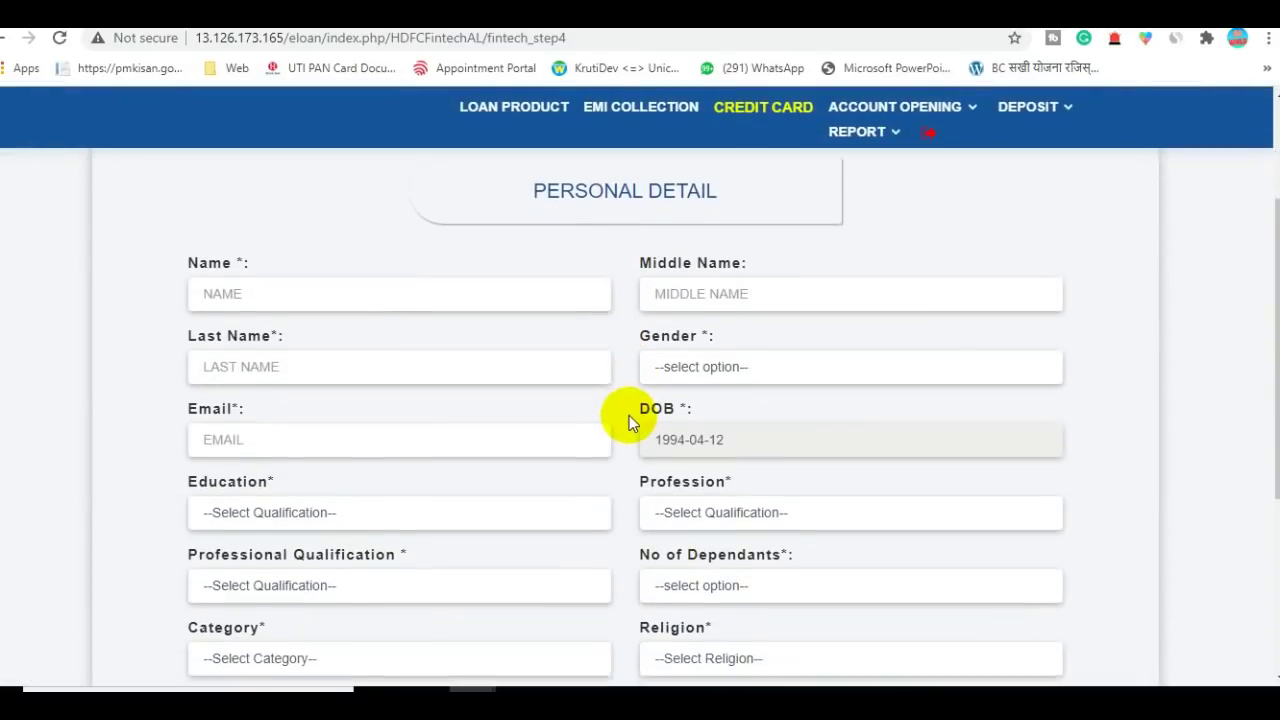
pyautogui.scroll(-2, 629, 415)
pyautogui.scroll(2, 629, 415)
pyautogui.scroll(-1, 329, 266)
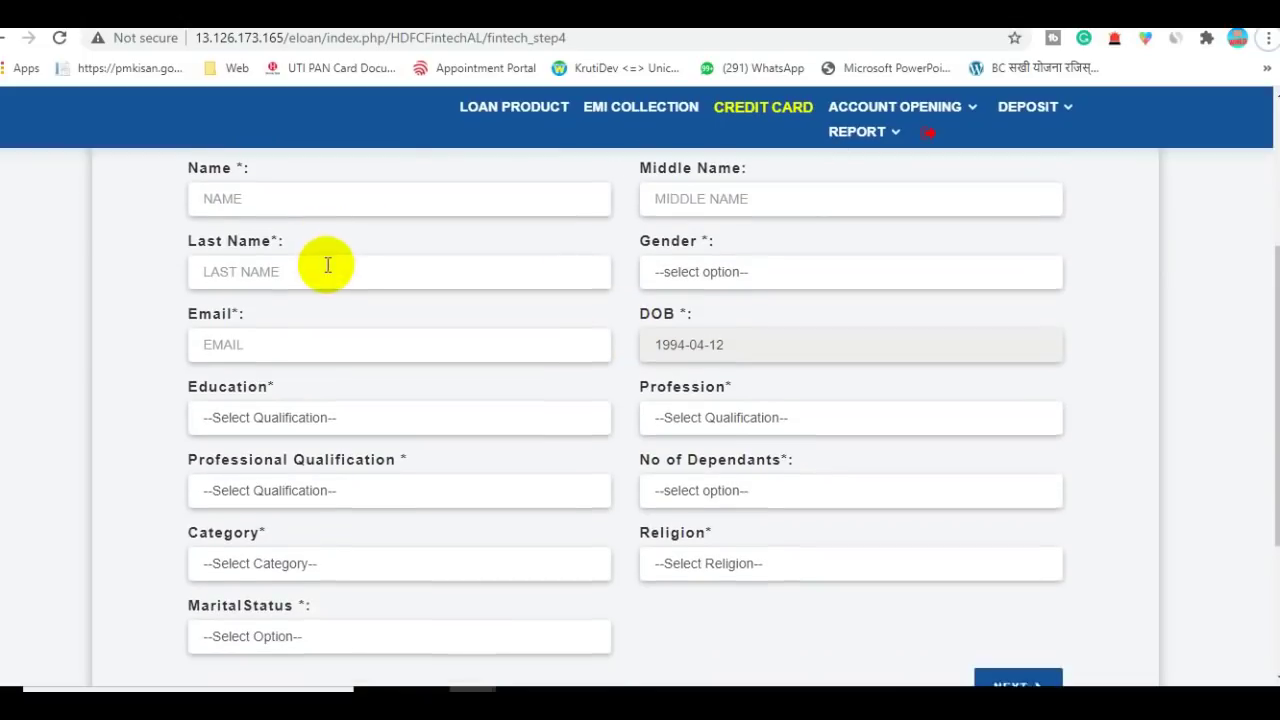
pyautogui.scroll(1, 300, 280)
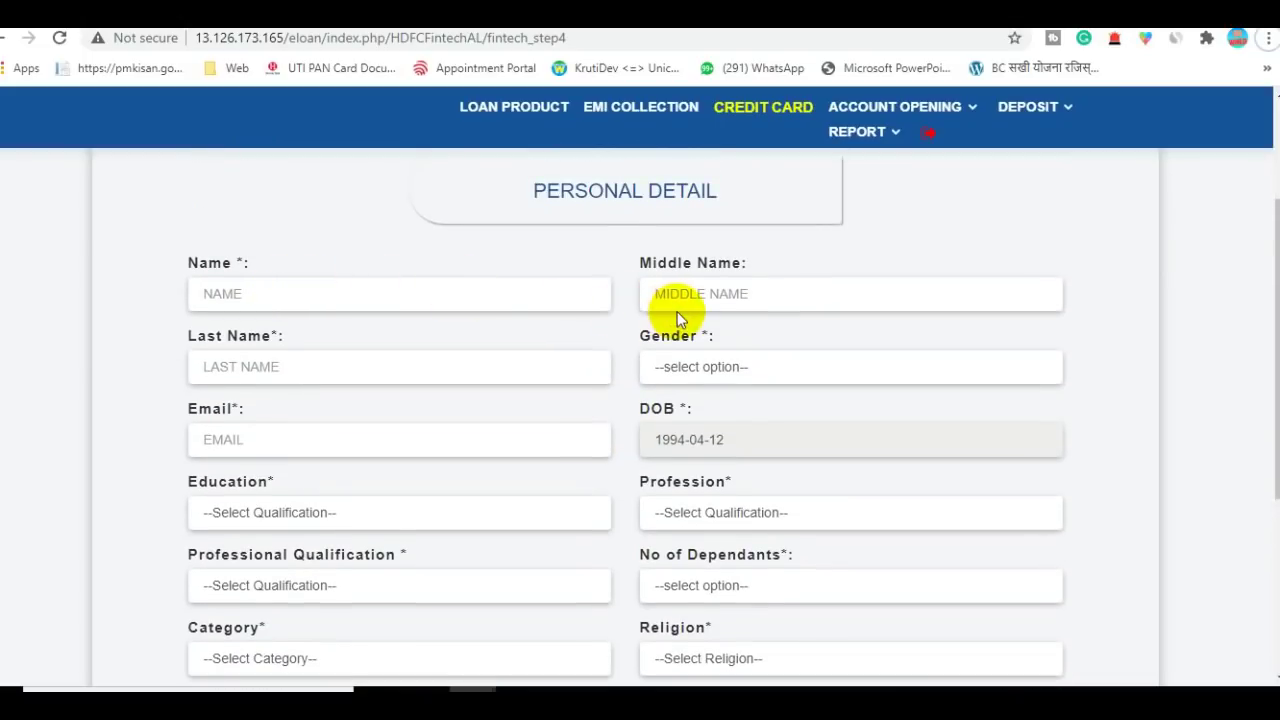
pyautogui.scroll(-1, 684, 388)
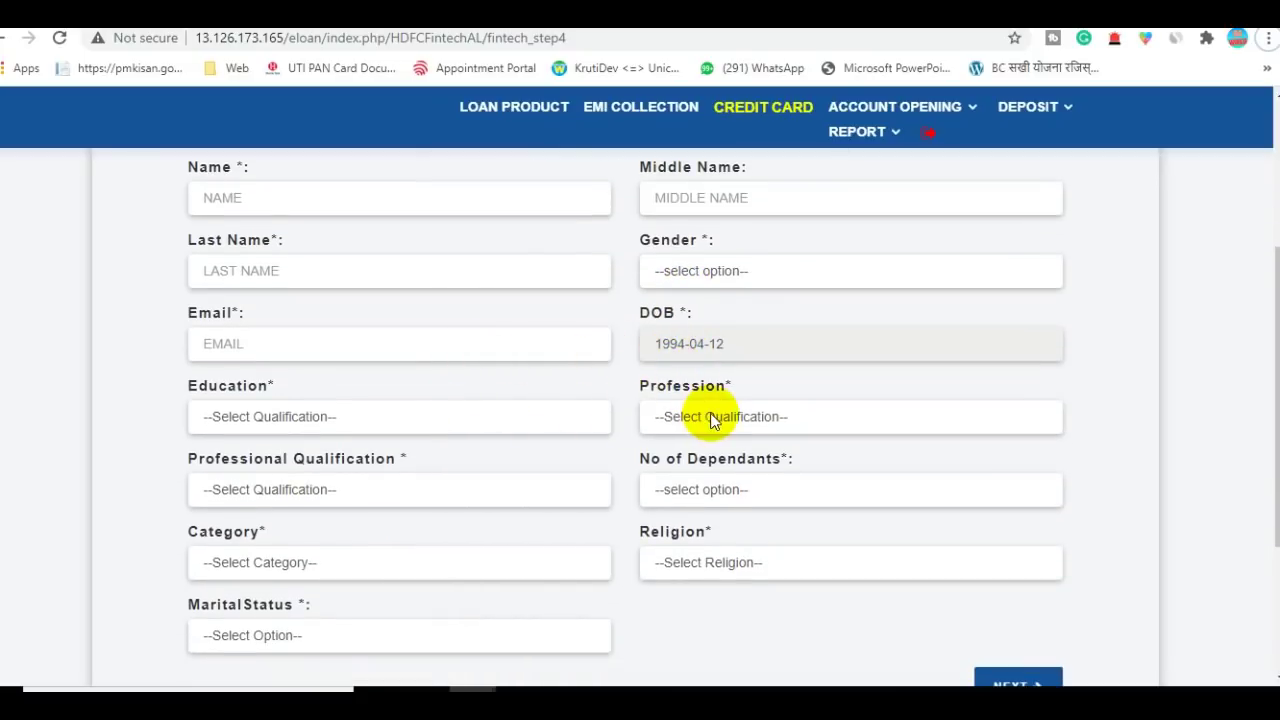
# Recheck the education, profession, dependants and marital status fields at the end of the Personal Detail form.
pyautogui.scroll(-1, 545, 457)
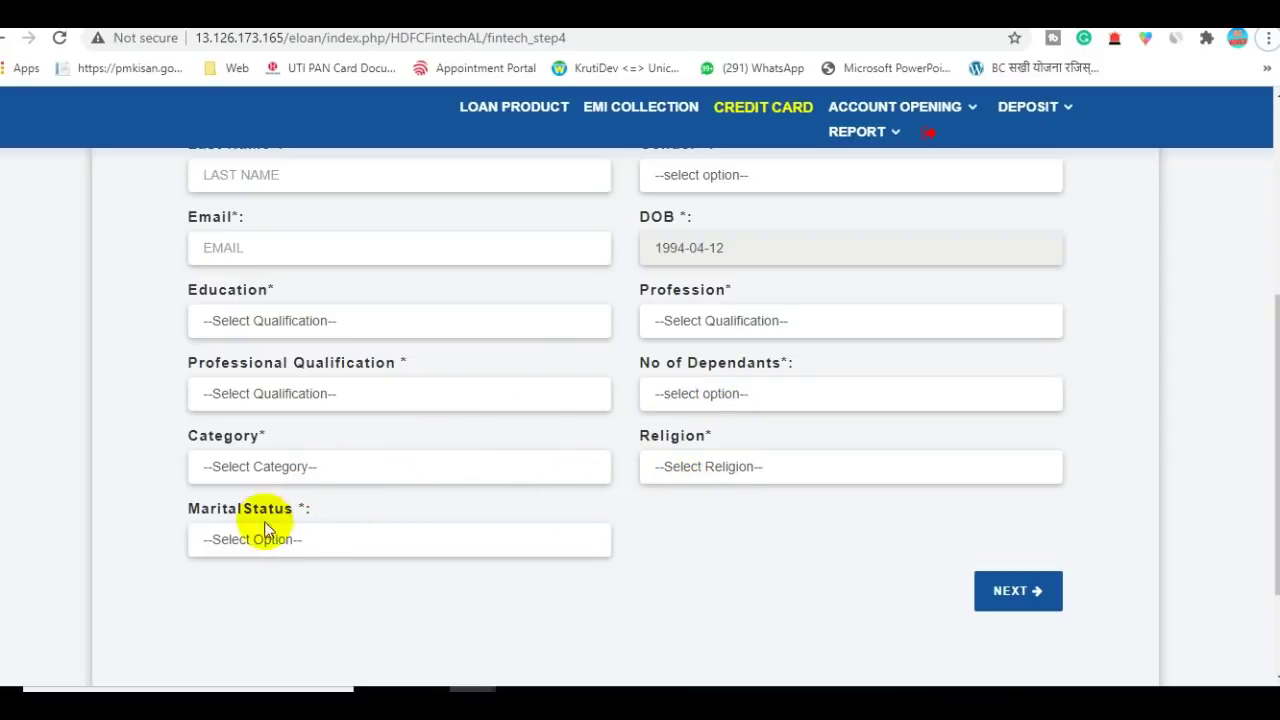
pyautogui.scroll(2, 432, 495)
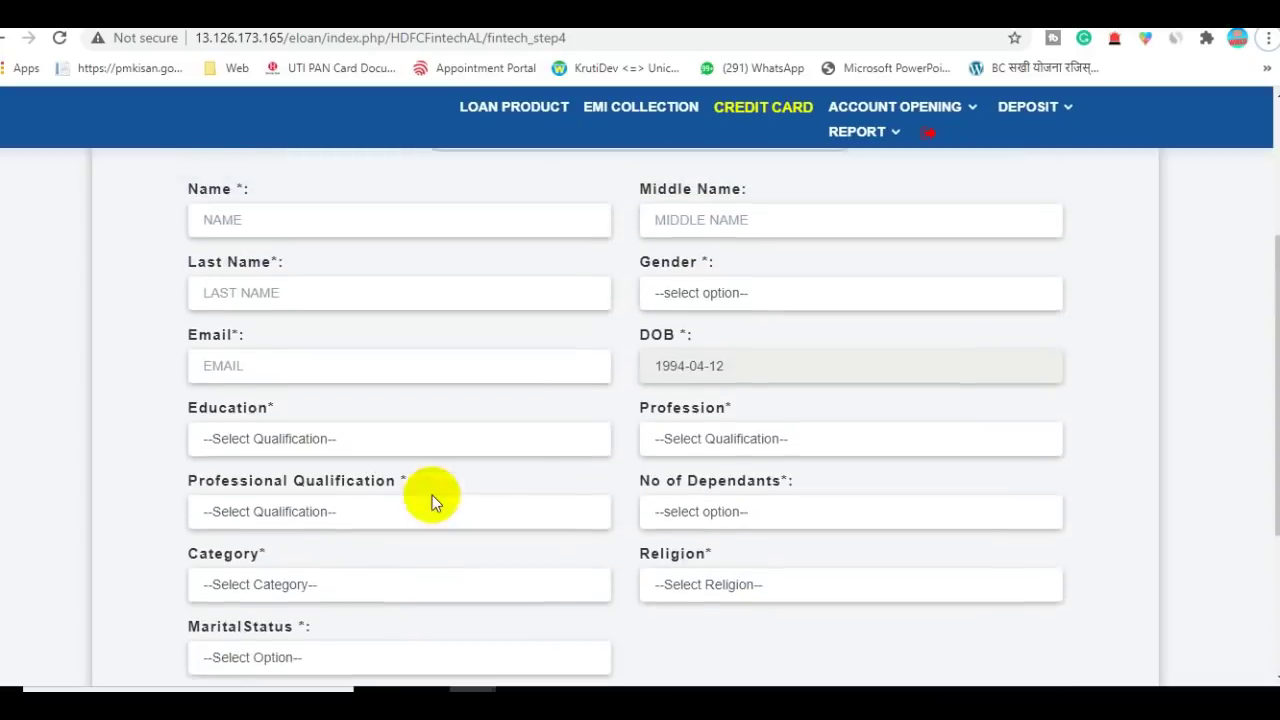
pyautogui.scroll(-1, 432, 495)
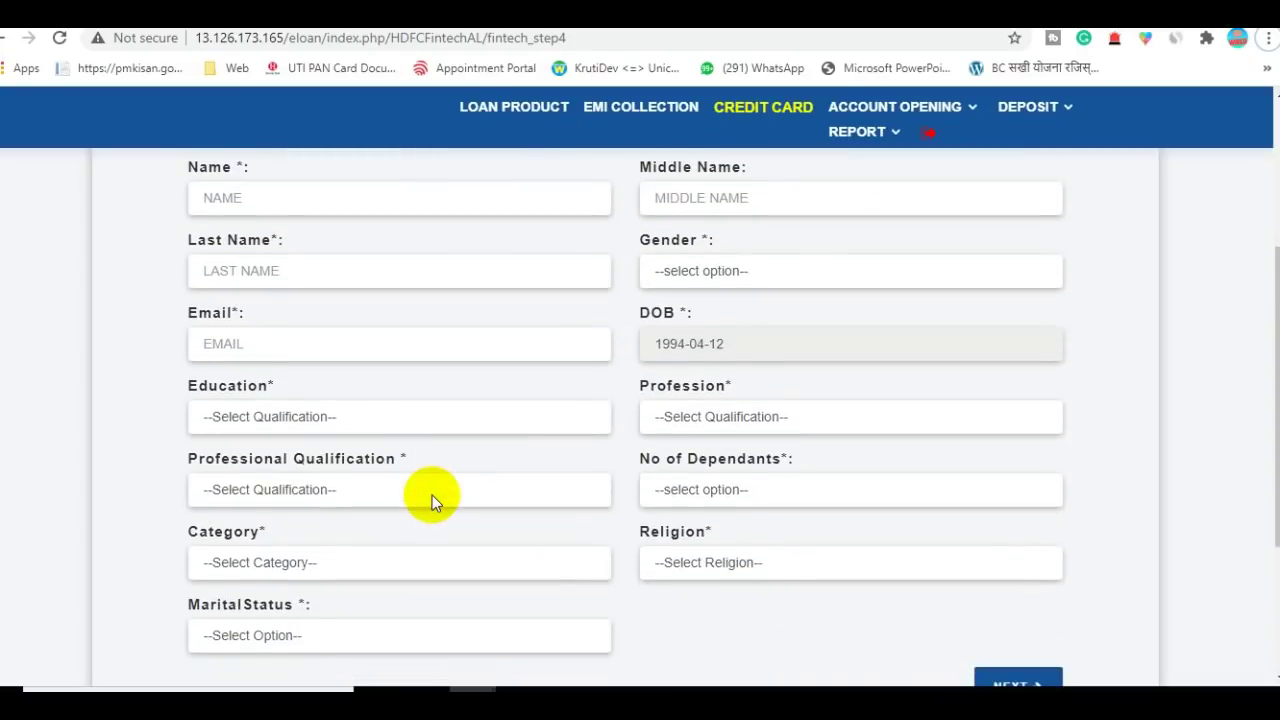
pyautogui.scroll(5, 540, 470)
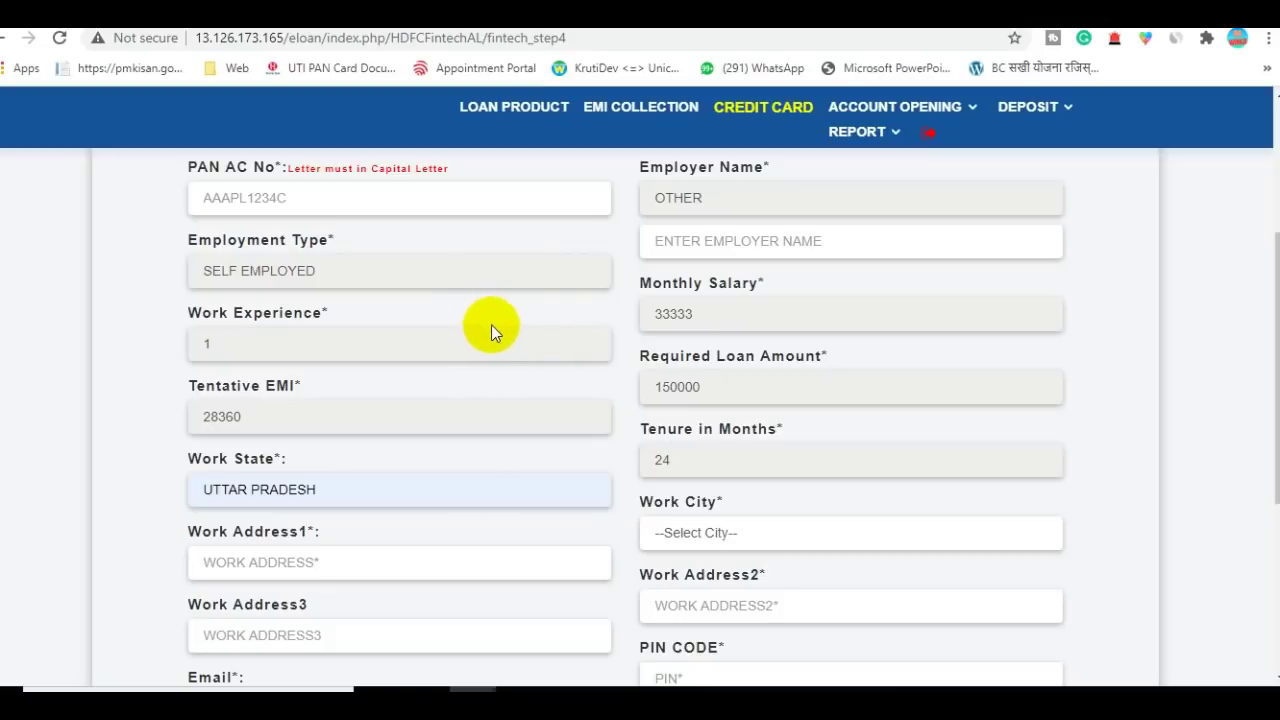
# Examine the required fields in the employment details form and the Residence Information form, including PAN, work address, mobile and residence years.
pyautogui.scroll(-2, 503, 336)
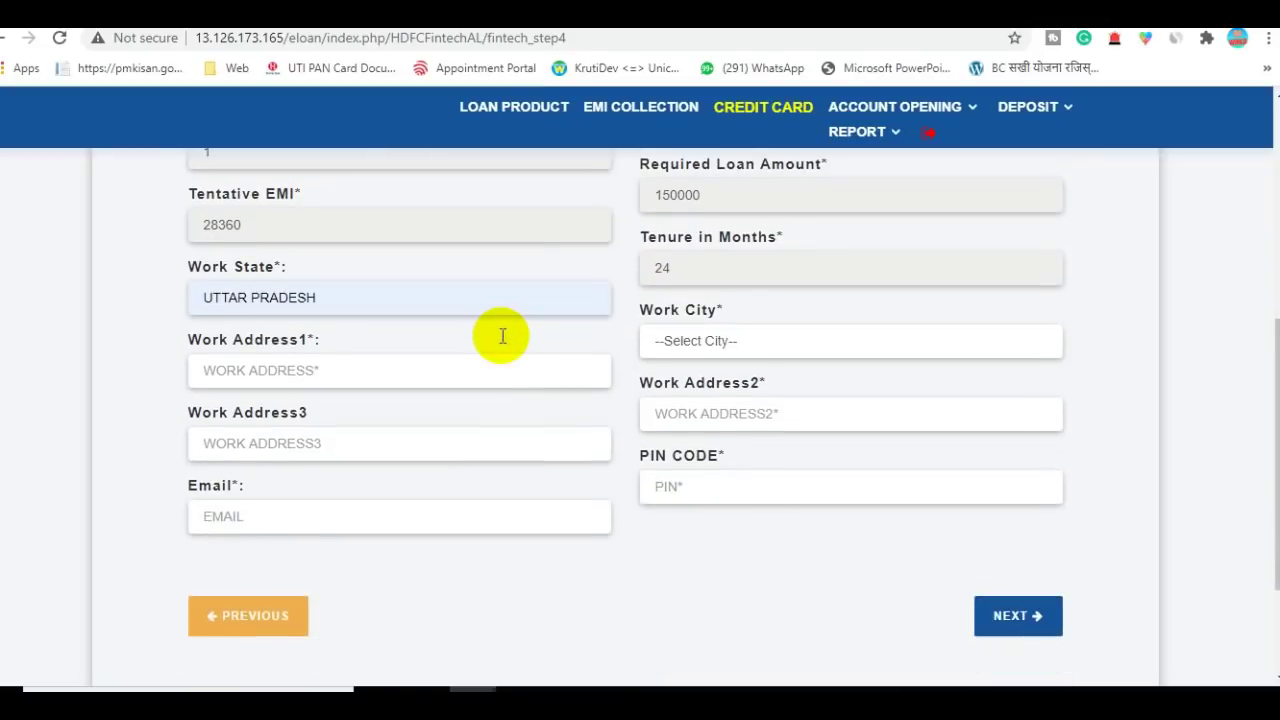
pyautogui.scroll(2, 502, 335)
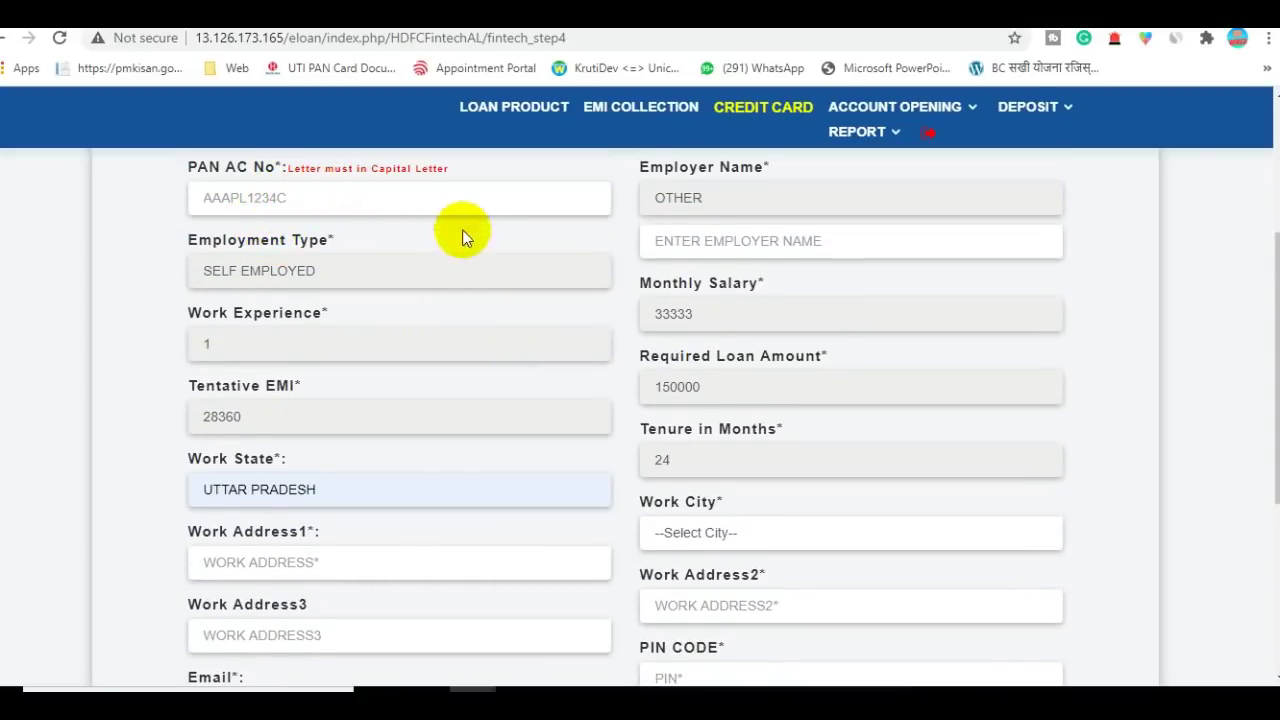
pyautogui.scroll(-1, 340, 350)
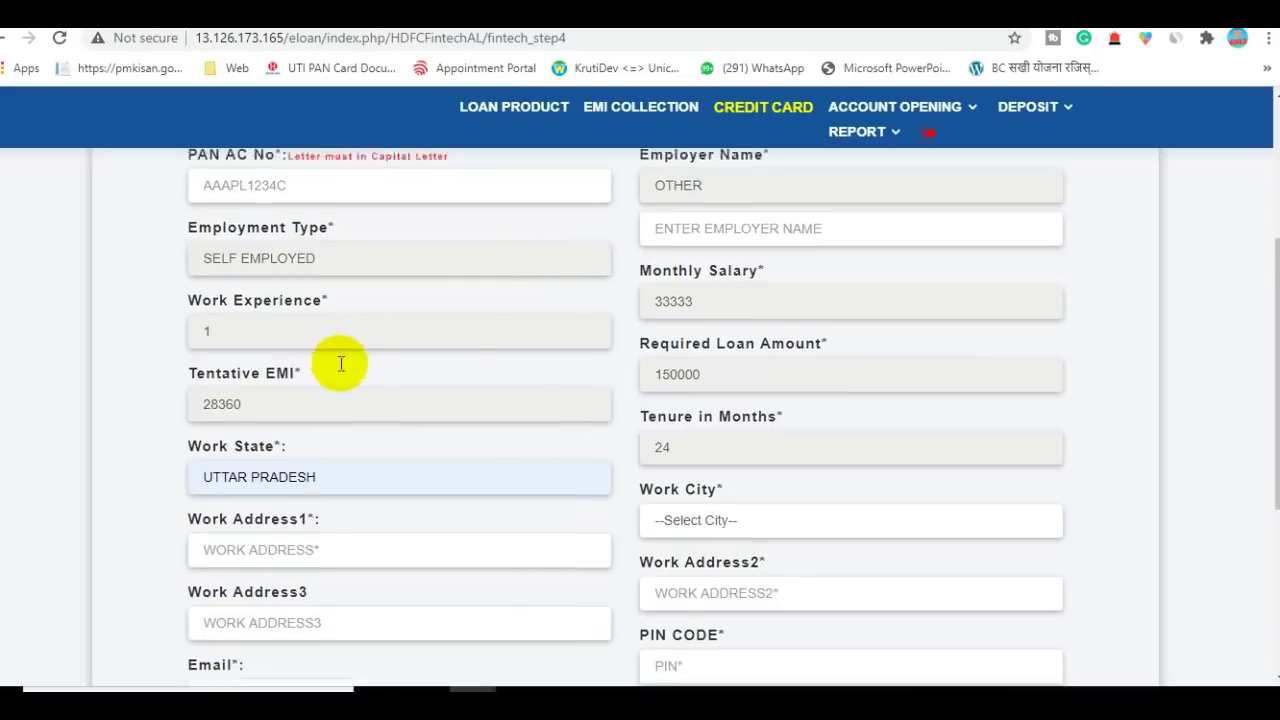
pyautogui.scroll(-1, 346, 370)
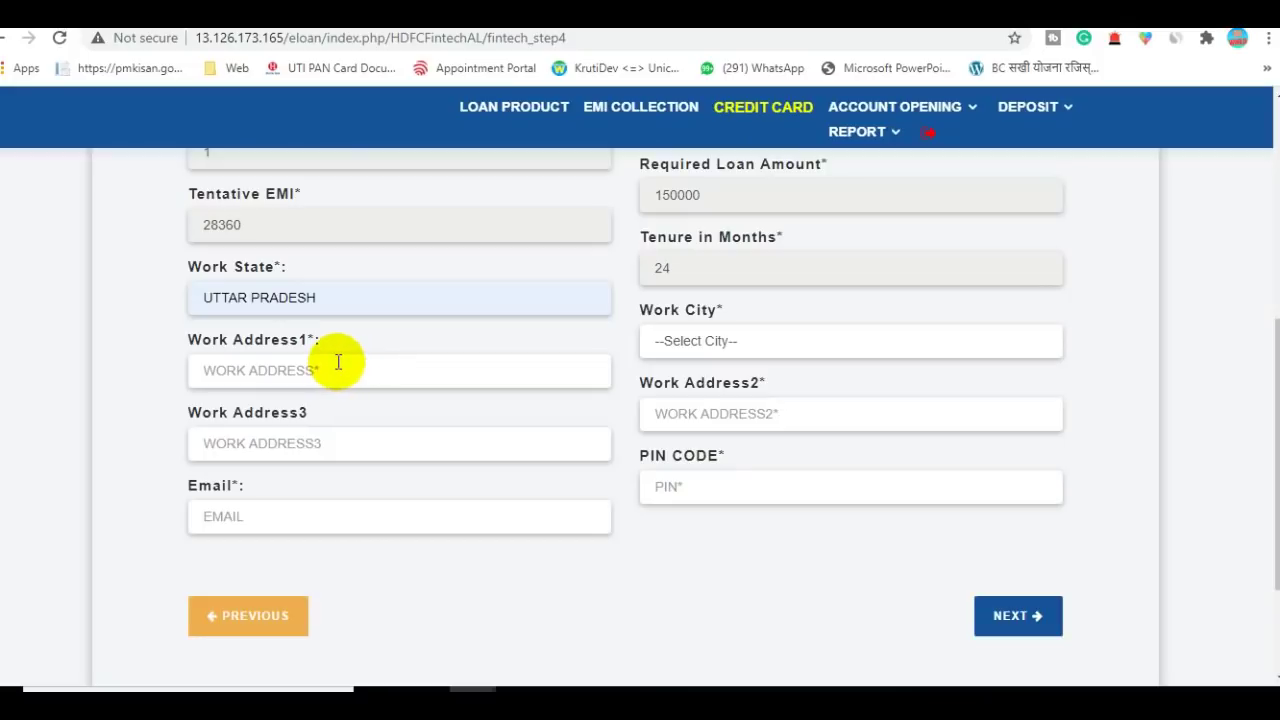
pyautogui.scroll(4, 494, 438)
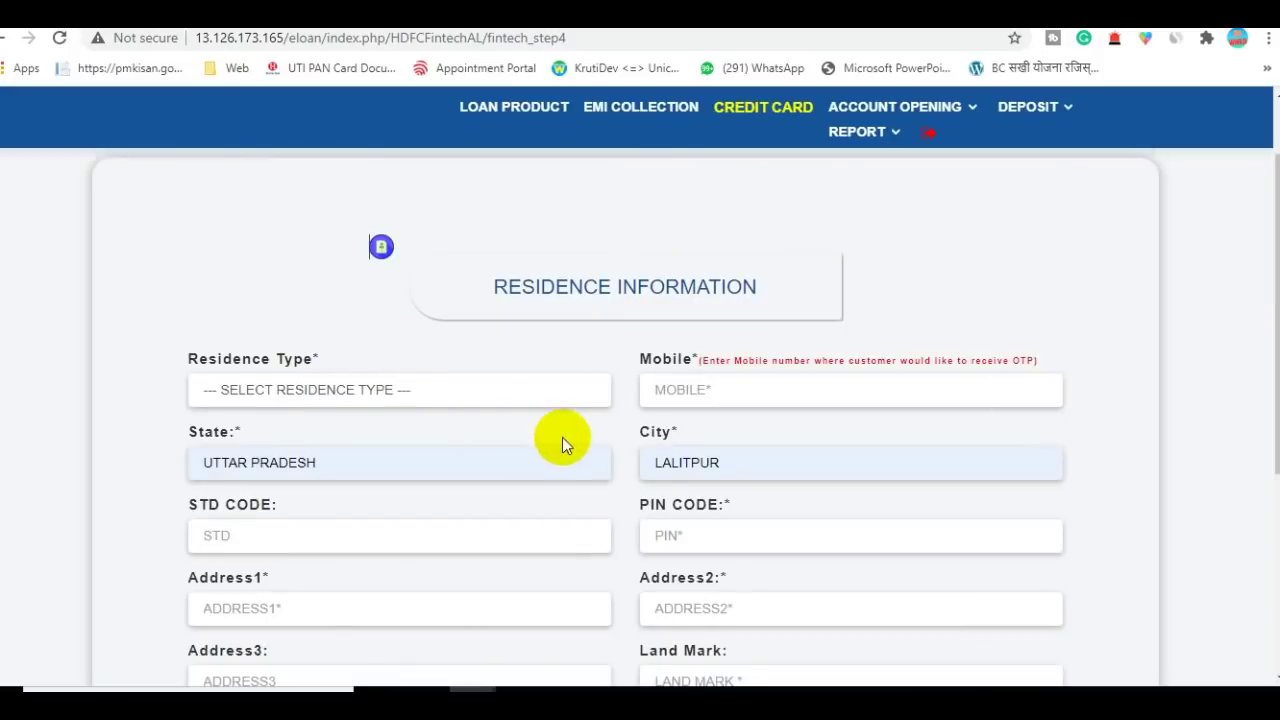
pyautogui.scroll(-1, 517, 426)
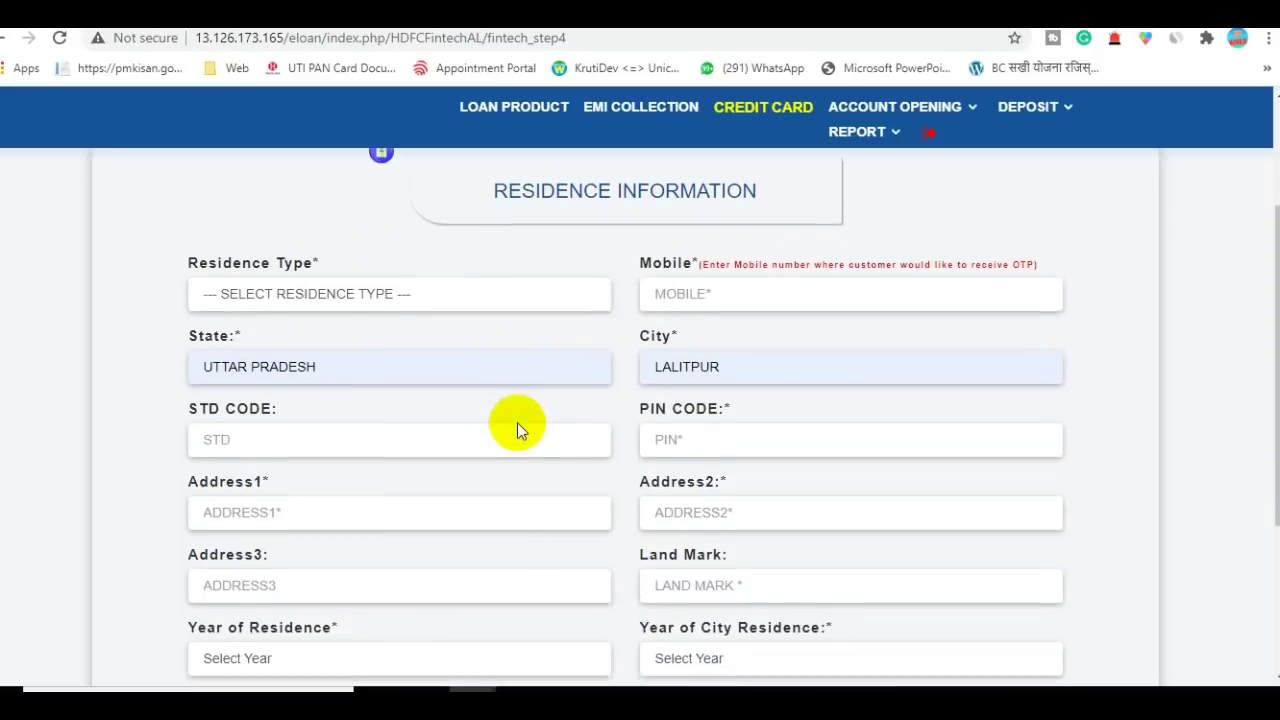
pyautogui.scroll(-1, 313, 323)
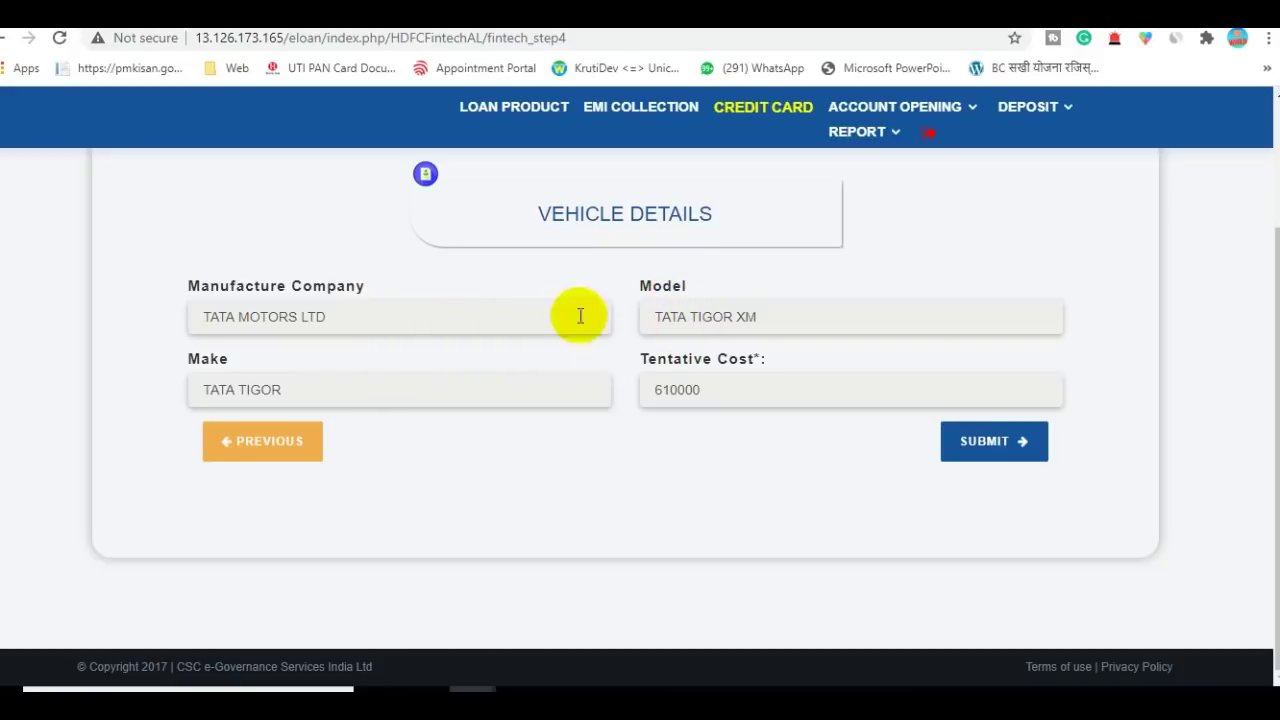
# Submit the Vehicle Details form for the TATA TIGOR XM and the Reference form to reach the document upload page.
pyautogui.click(975, 459)
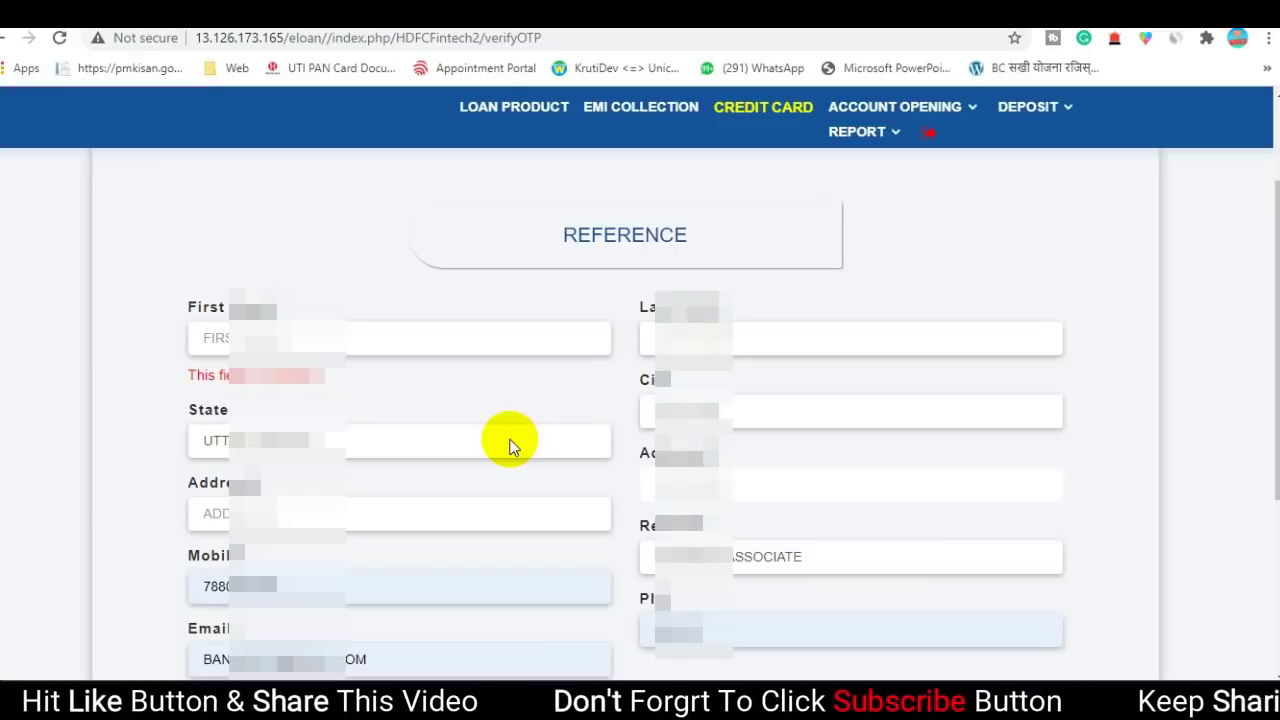
pyautogui.scroll(-1, 512, 443)
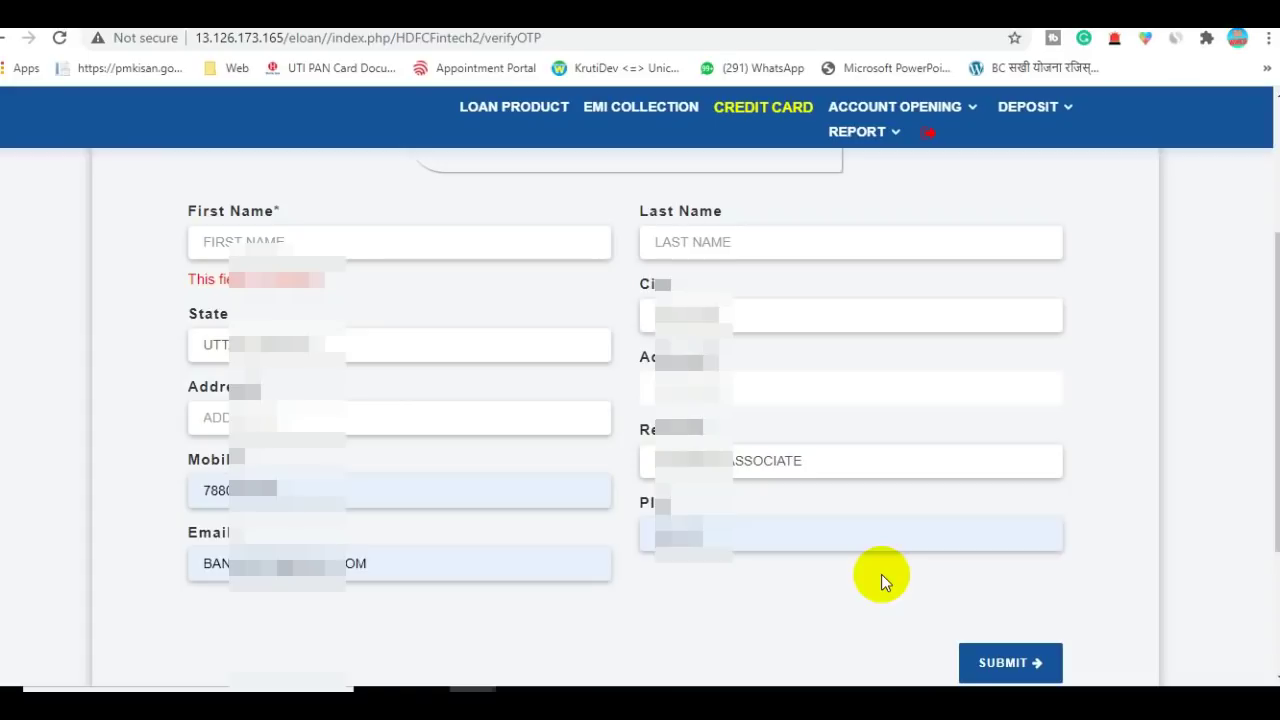
pyautogui.click(973, 663)
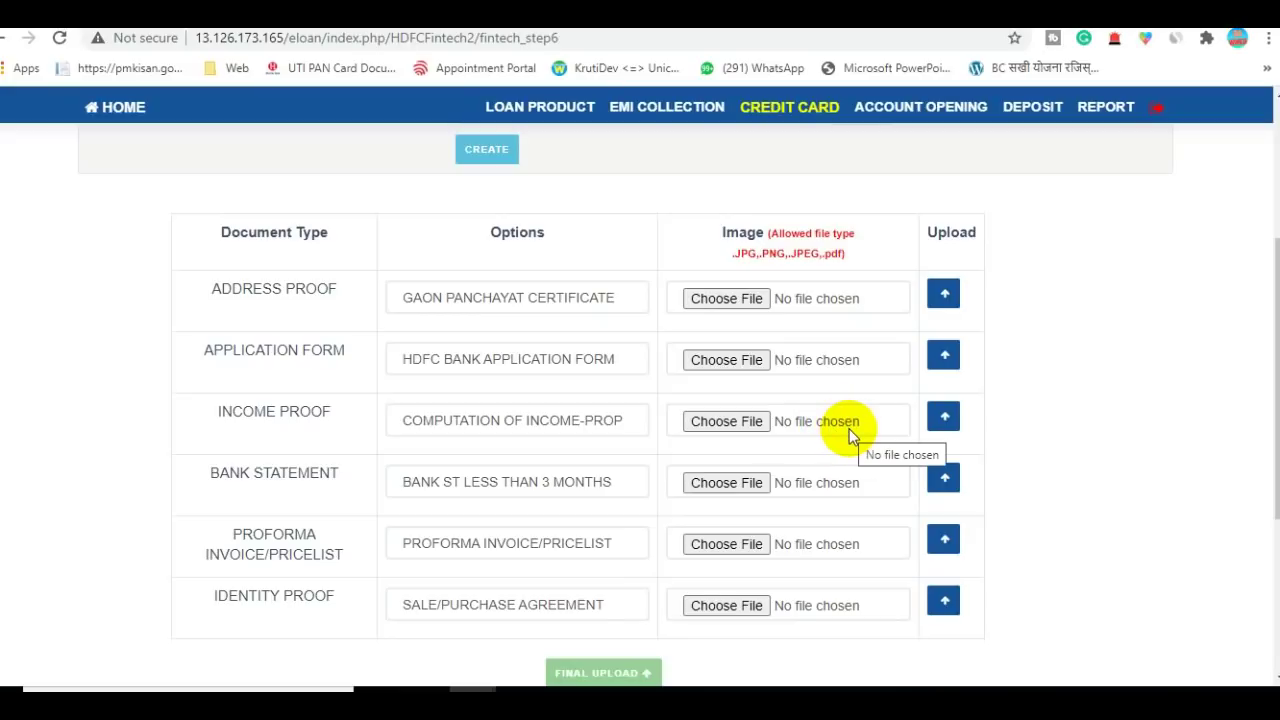
# Examine the address proof options, the required document types, the file size limit and the multi-image PDF generator on the Upload Document page.
pyautogui.click(422, 296)
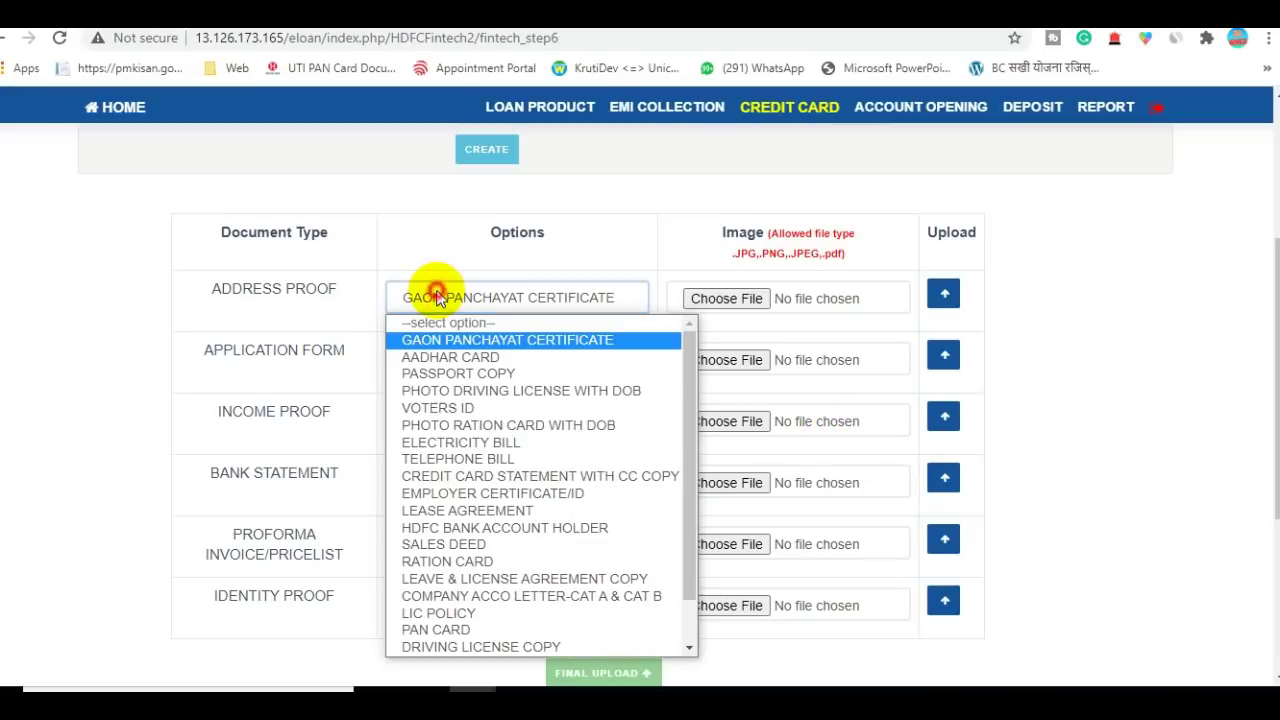
pyautogui.click(410, 265)
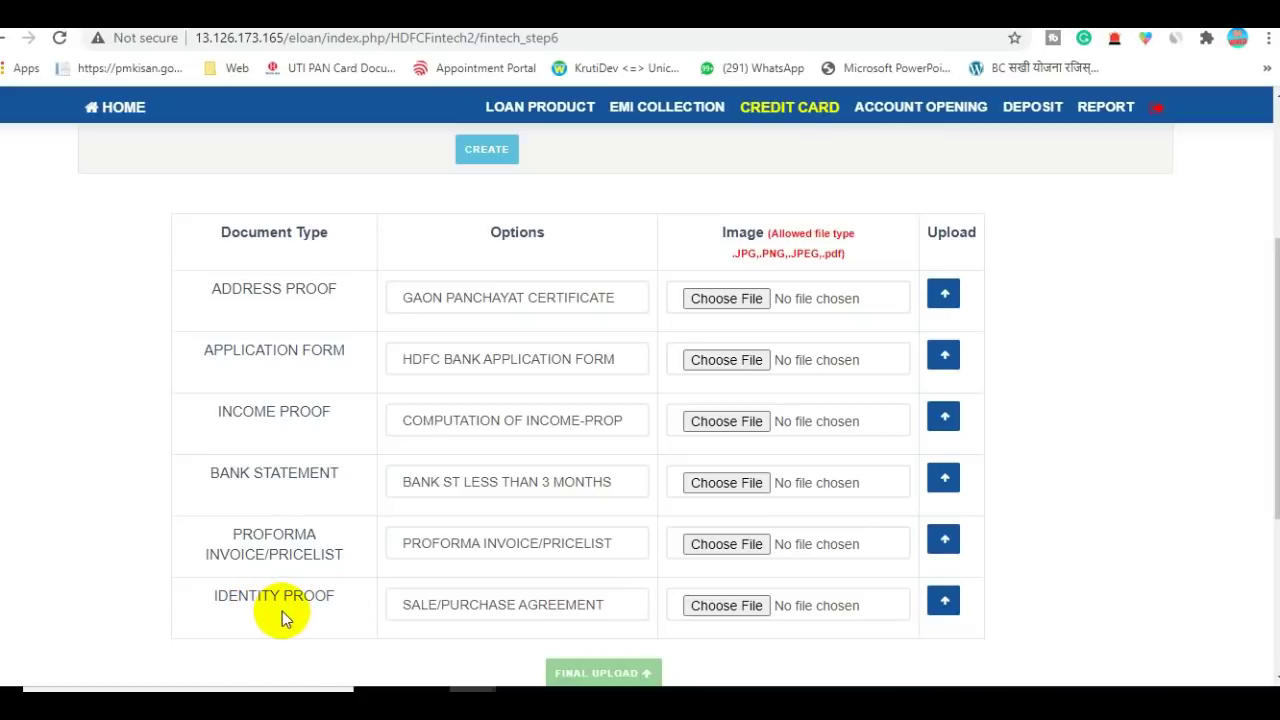
pyautogui.scroll(-1, 675, 452)
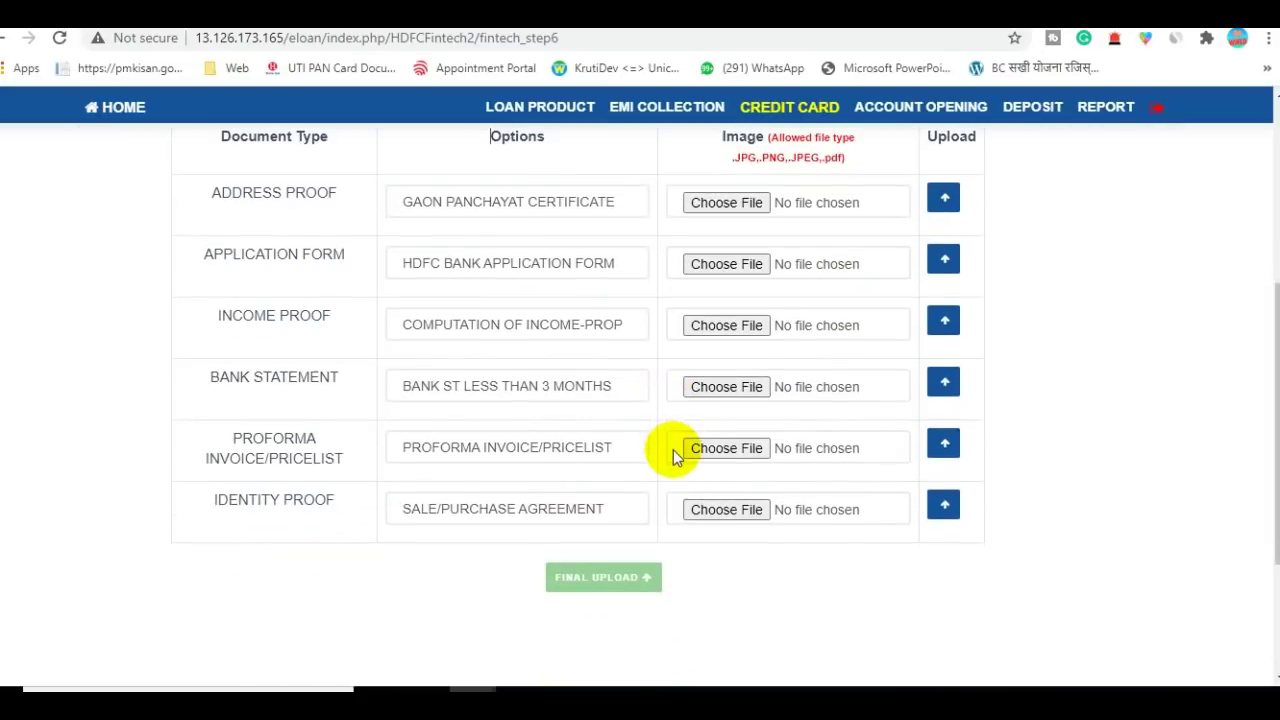
pyautogui.scroll(2, 674, 455)
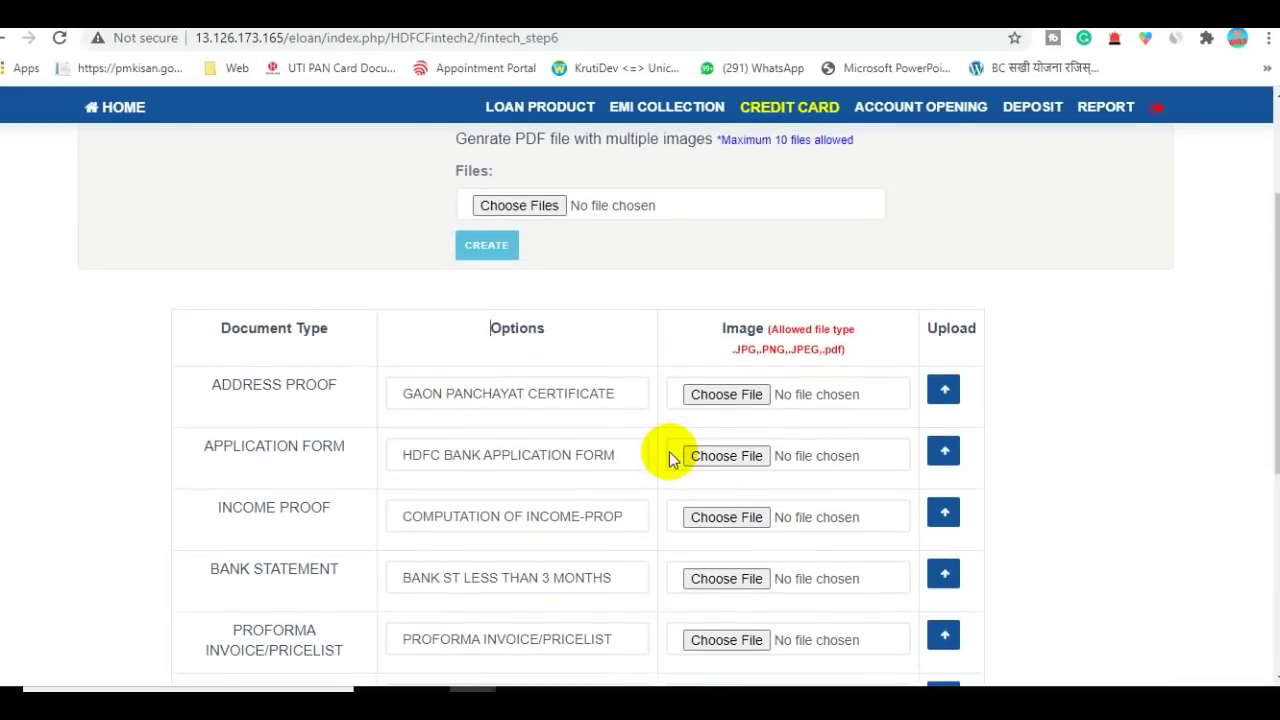
pyautogui.scroll(2, 574, 380)
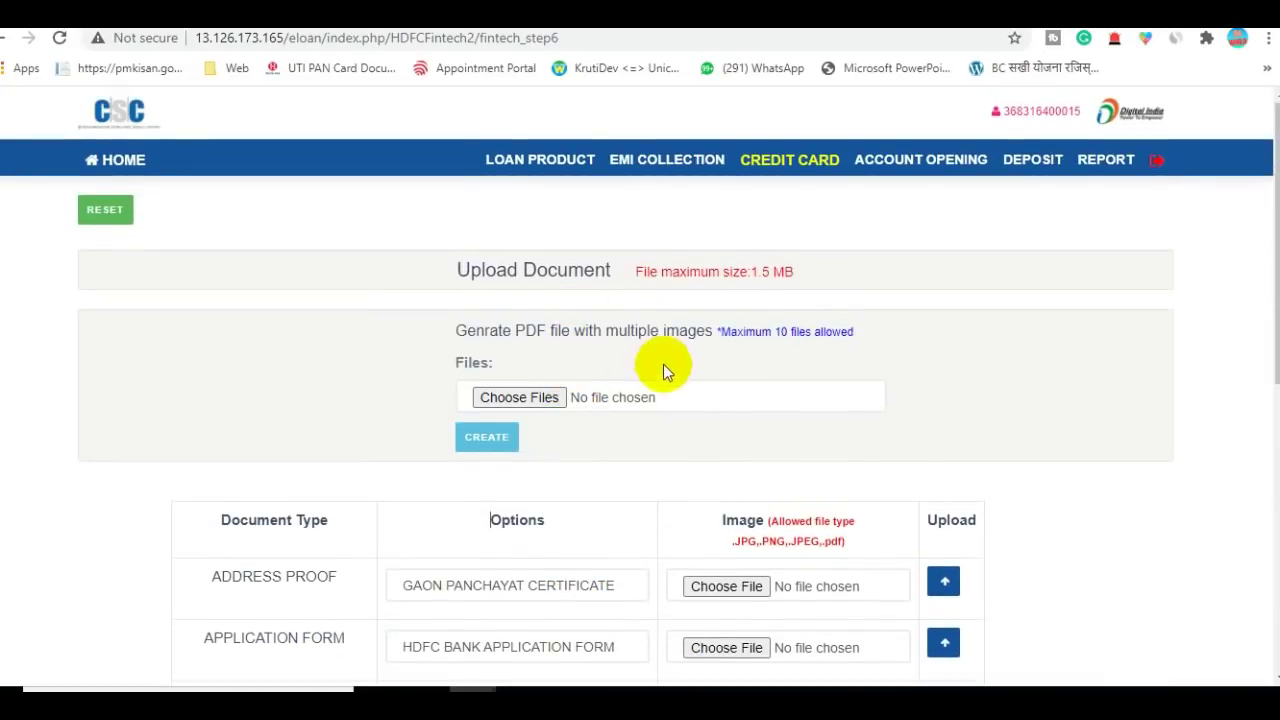
pyautogui.scroll(-1, 665, 372)
pyautogui.scroll(1, 667, 380)
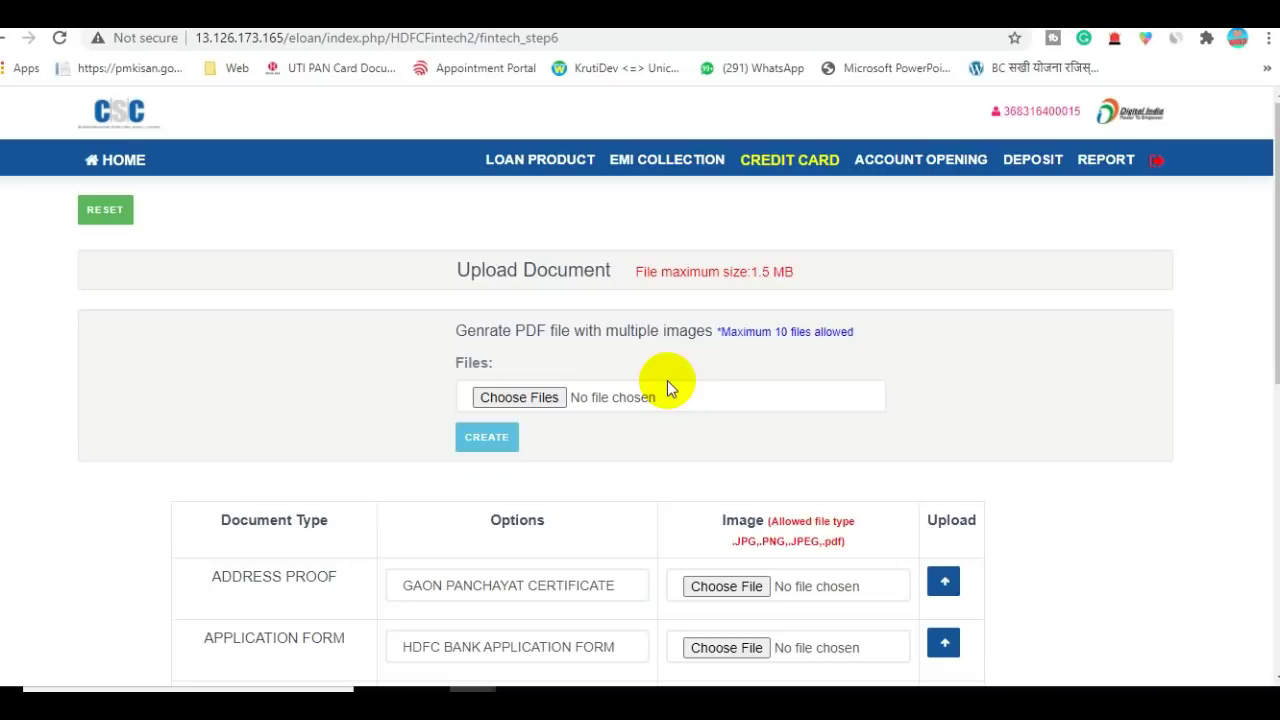
pyautogui.scroll(-8, 670, 485)
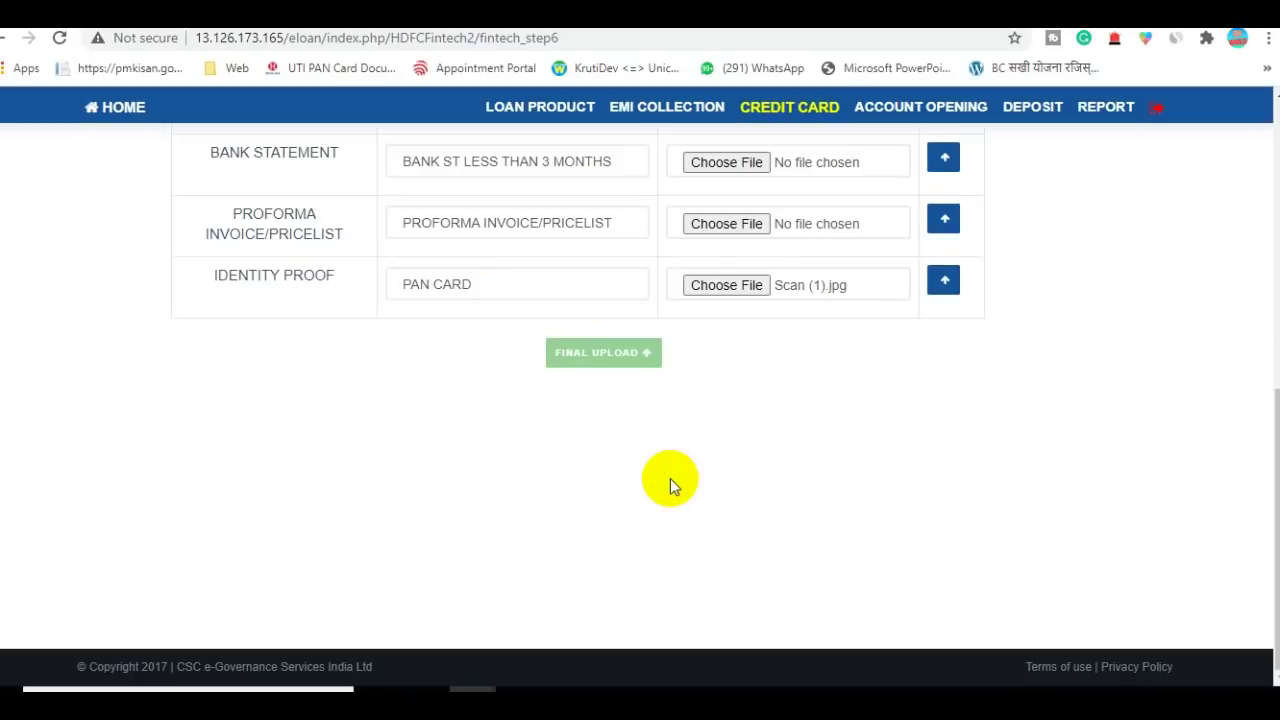